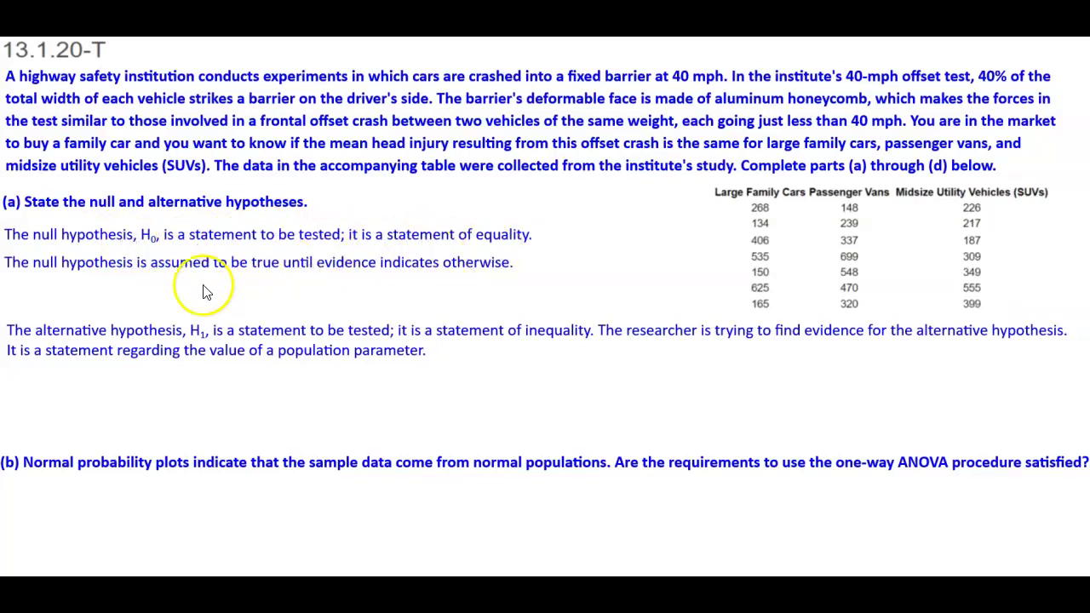
Select the answer box under the alternative hypothesis to reveal the one-way ANOVA requirements.
click(320, 301)
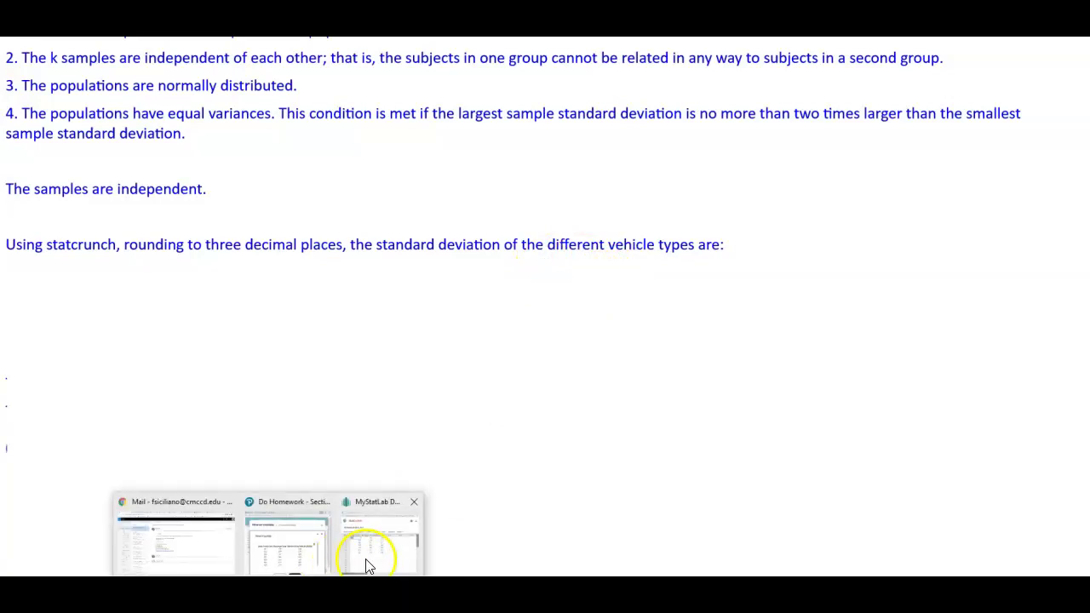
Start Summary Stats for the Large_Family_Cars, Passenger_Vans and Midsize_Utility_Vehicles columns.
click(369, 566)
click(732, 190)
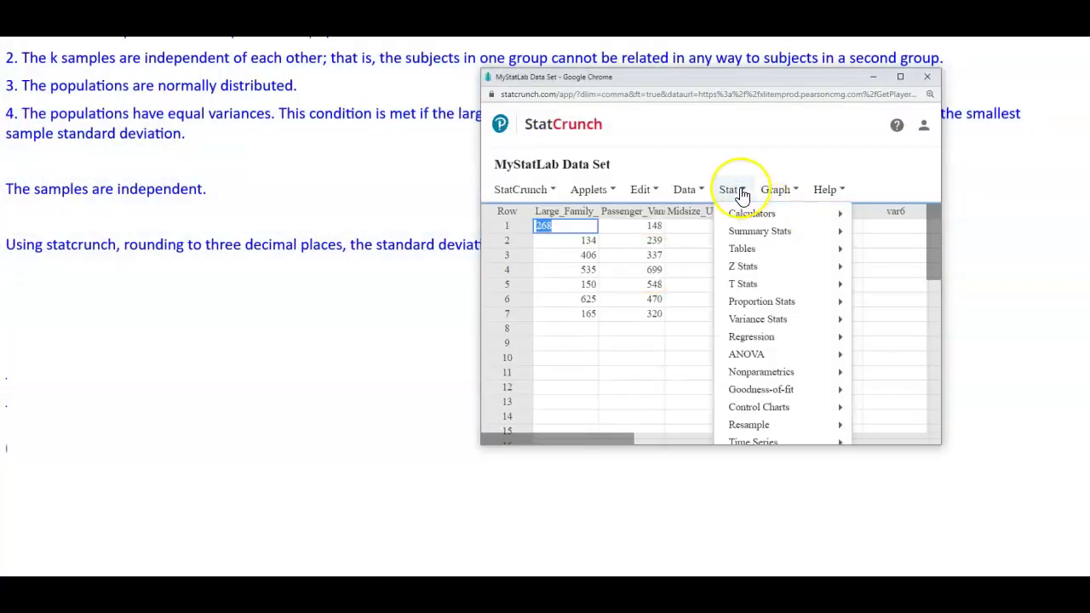
mouse_move(783, 235)
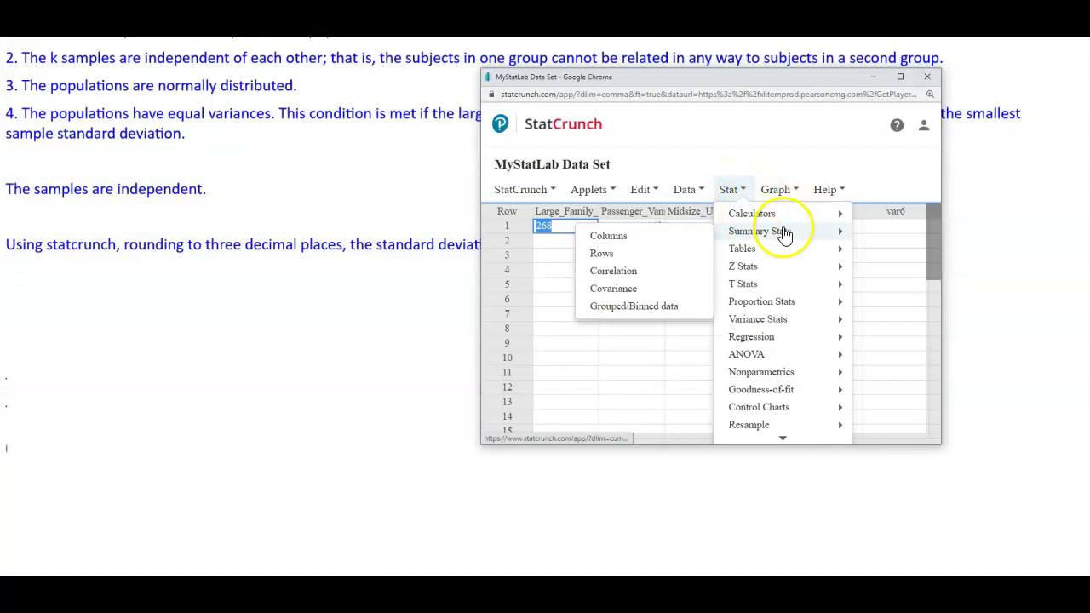
click(691, 238)
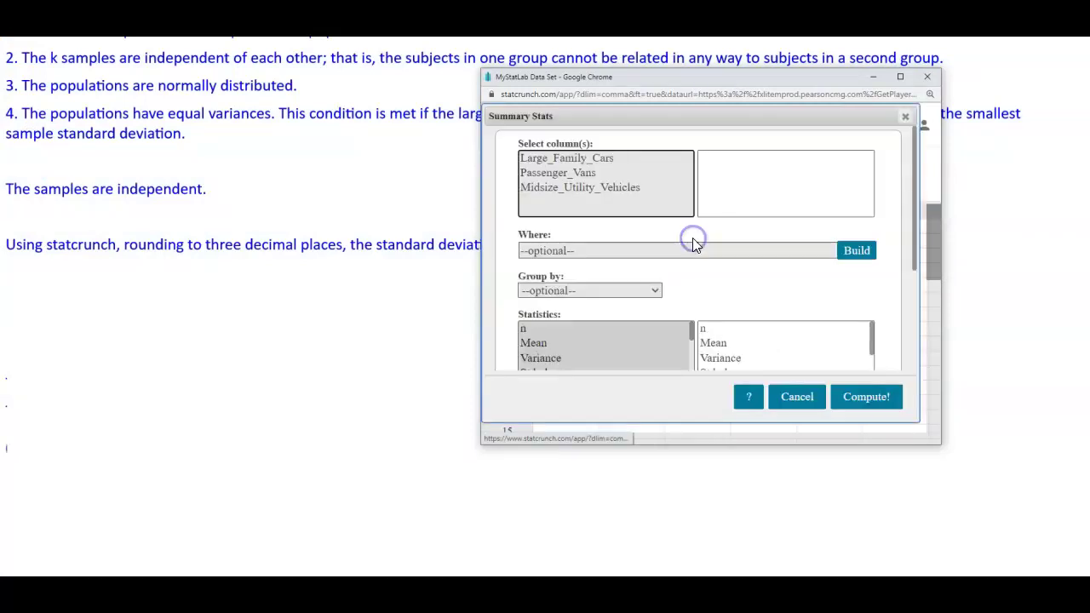
click(622, 160)
ctrl+click(610, 169)
ctrl+click(617, 176)
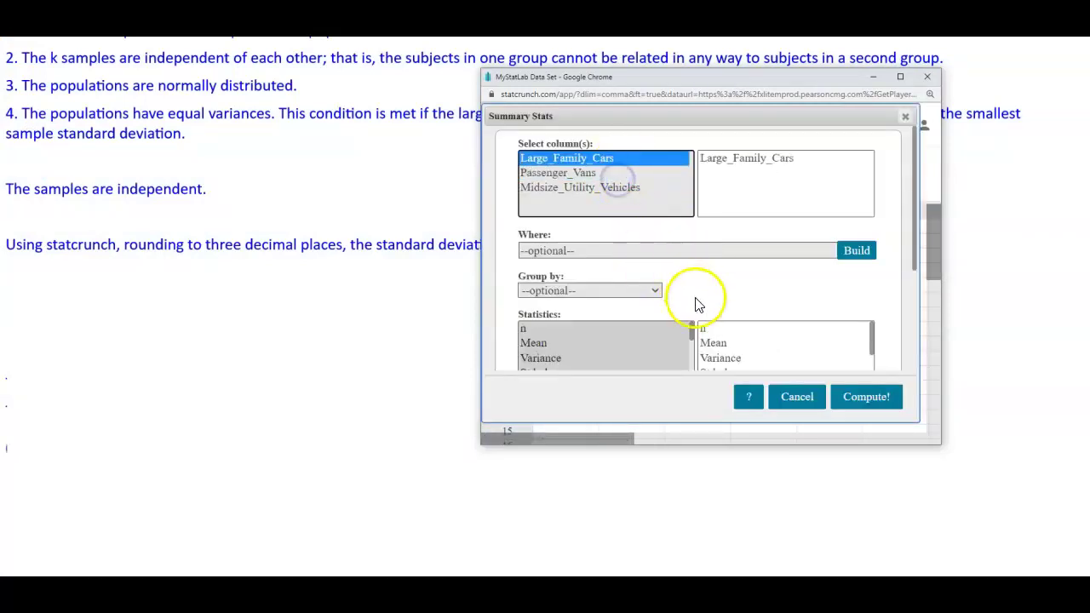
ctrl+click(609, 173)
ctrl+click(622, 187)
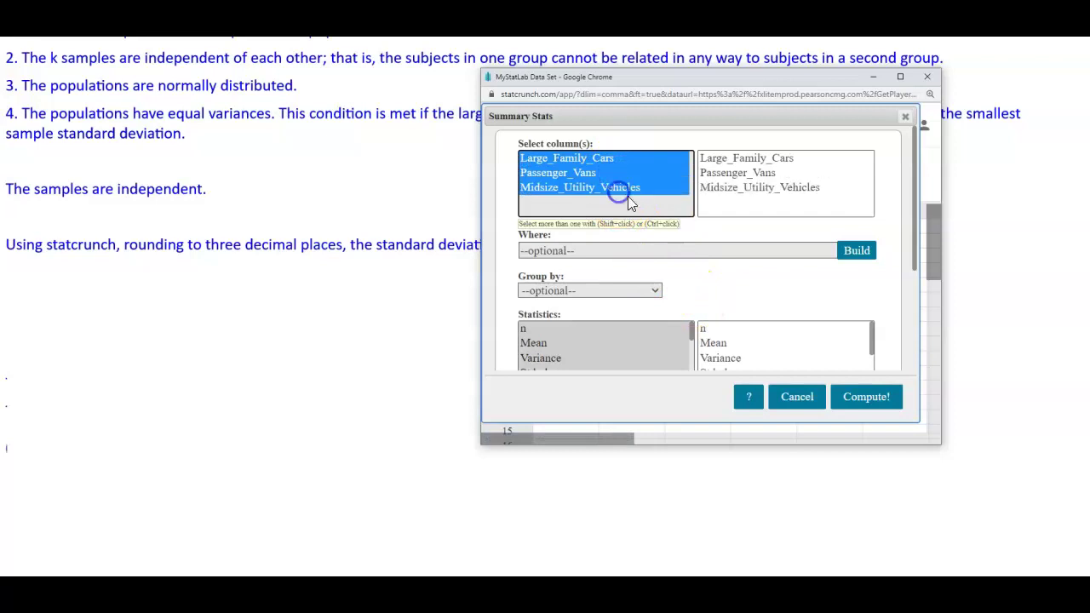
Compute only the standard deviation: 198.58116, 189.64076 and 128.81604.
click(694, 335)
key(ctrl+a)
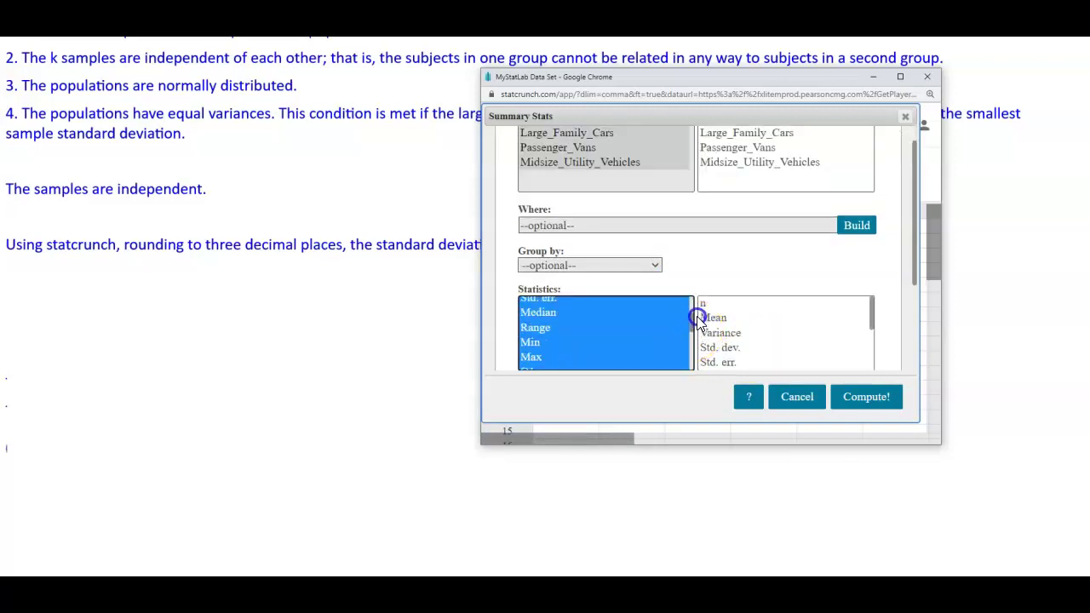
drag(691, 317, 695, 297)
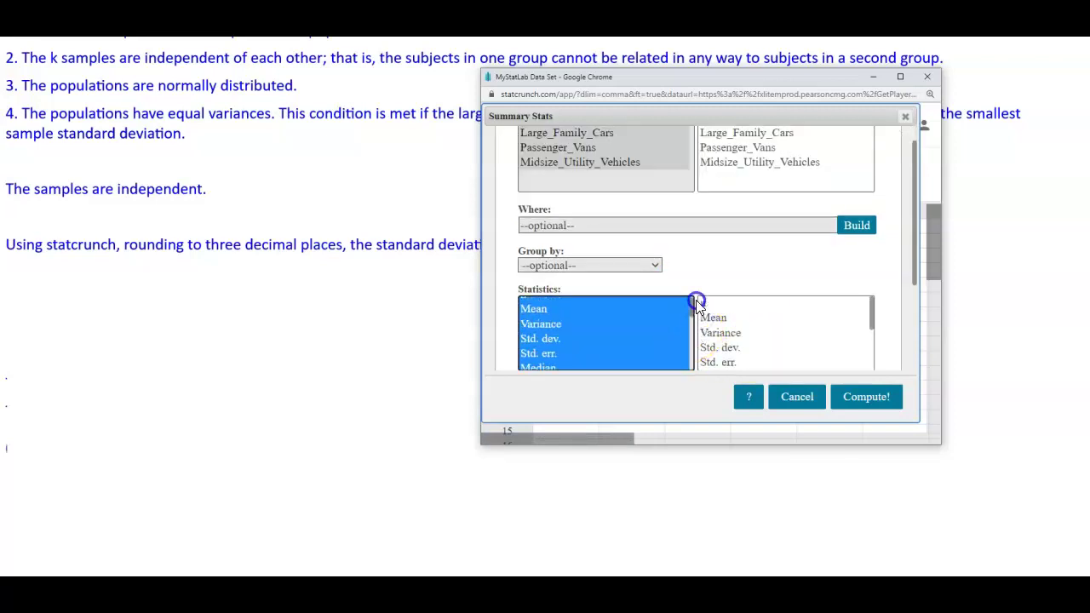
click(562, 338)
click(865, 396)
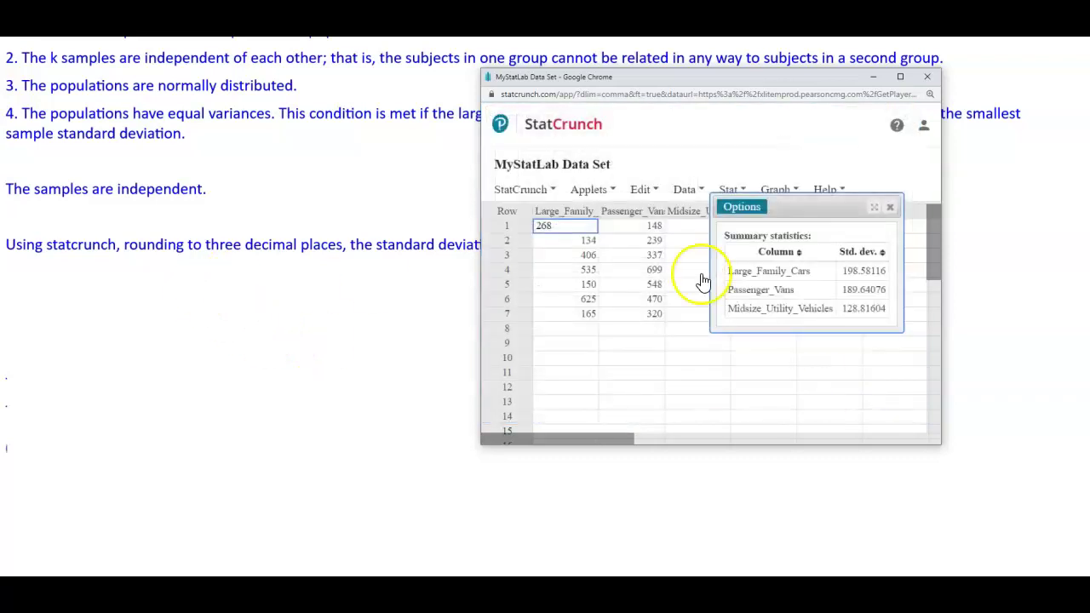
Show the rounded deviations 198.581, 189.641, 128.816 on the Notebook page, with StatCrunch back on top.
click(418, 325)
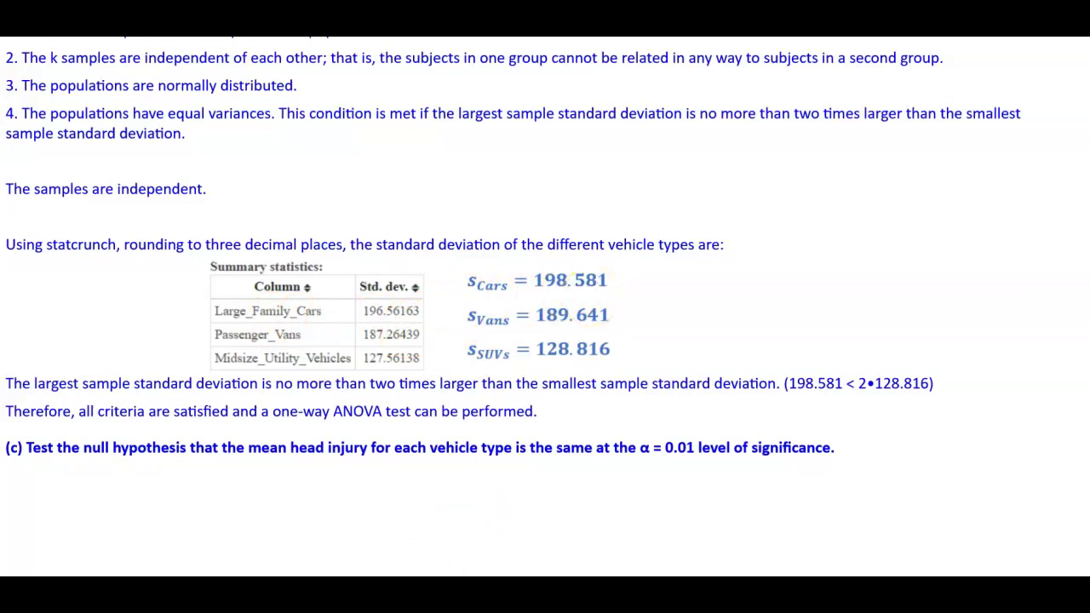
click(347, 547)
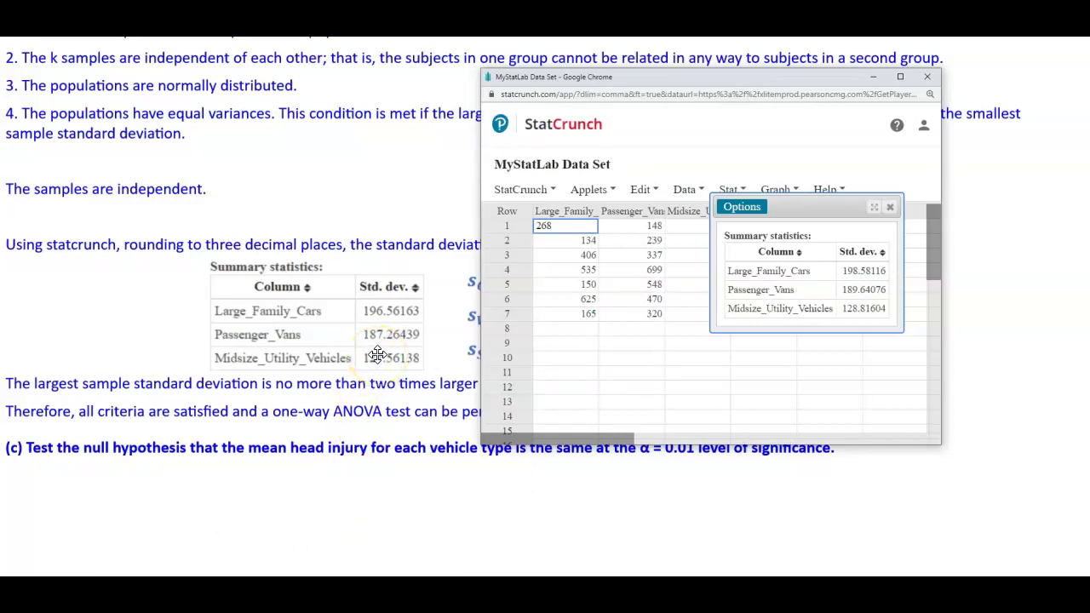
Capture the StatCrunch summary statistics table and send it to the current Notebook page.
click(480, 573)
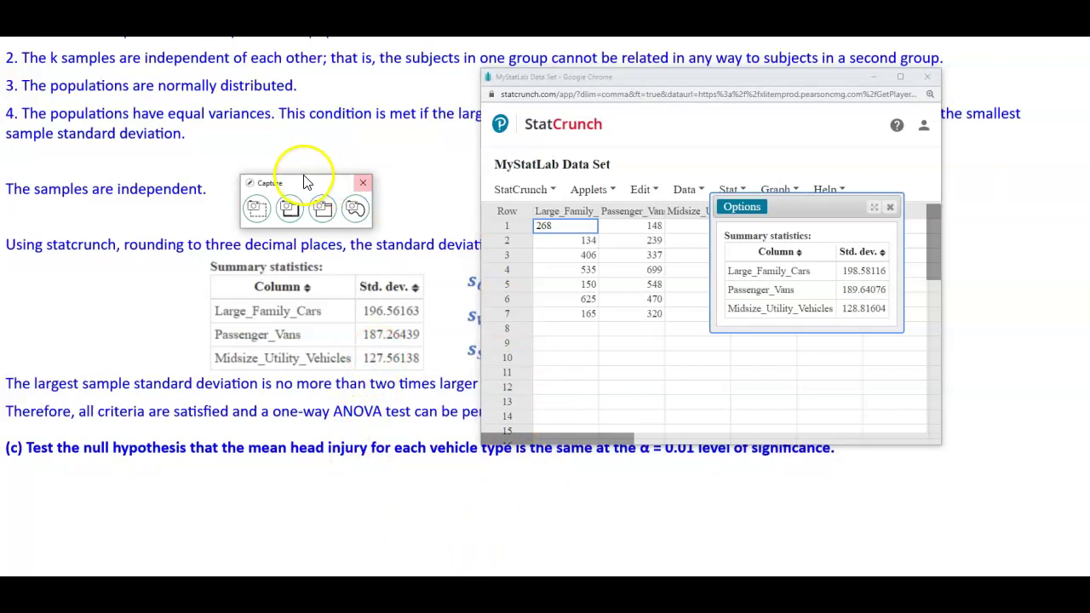
click(256, 207)
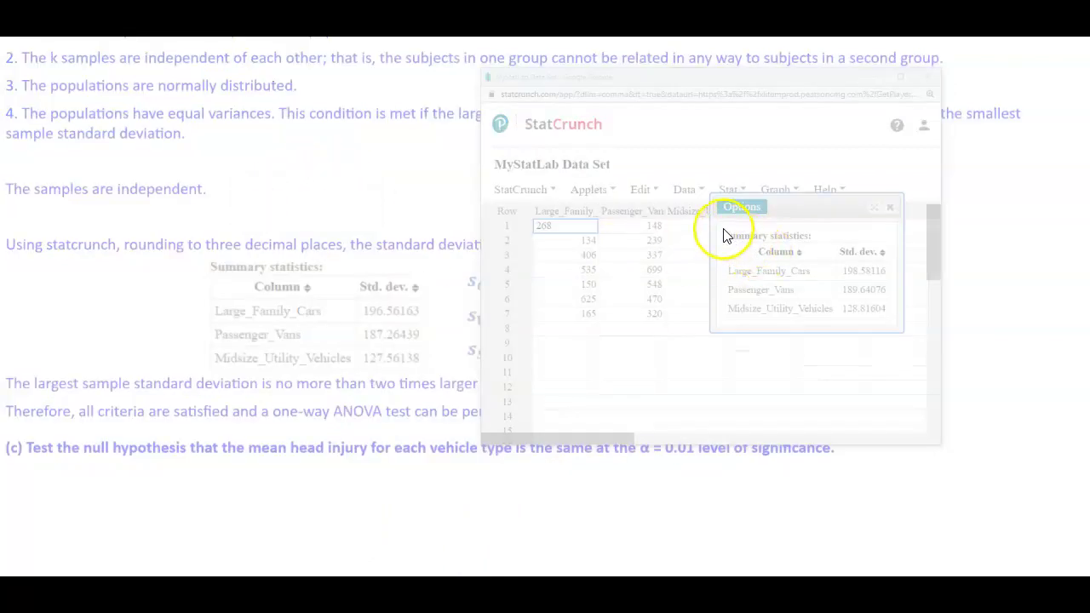
drag(723, 235, 895, 322)
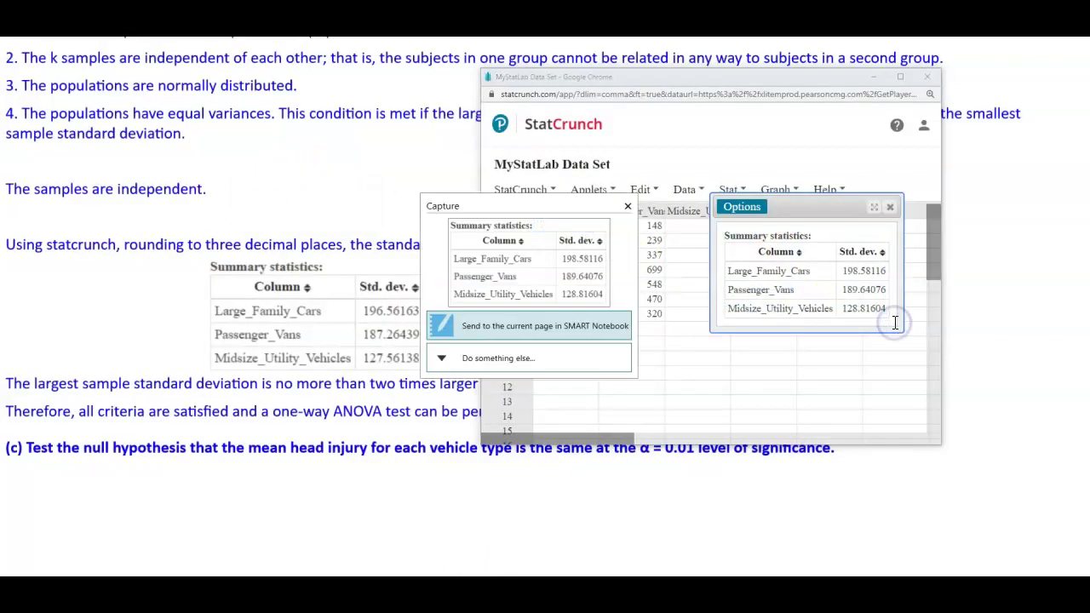
click(602, 325)
Delete the old summary table and size the new one beneath the standard deviation prompt.
click(397, 338)
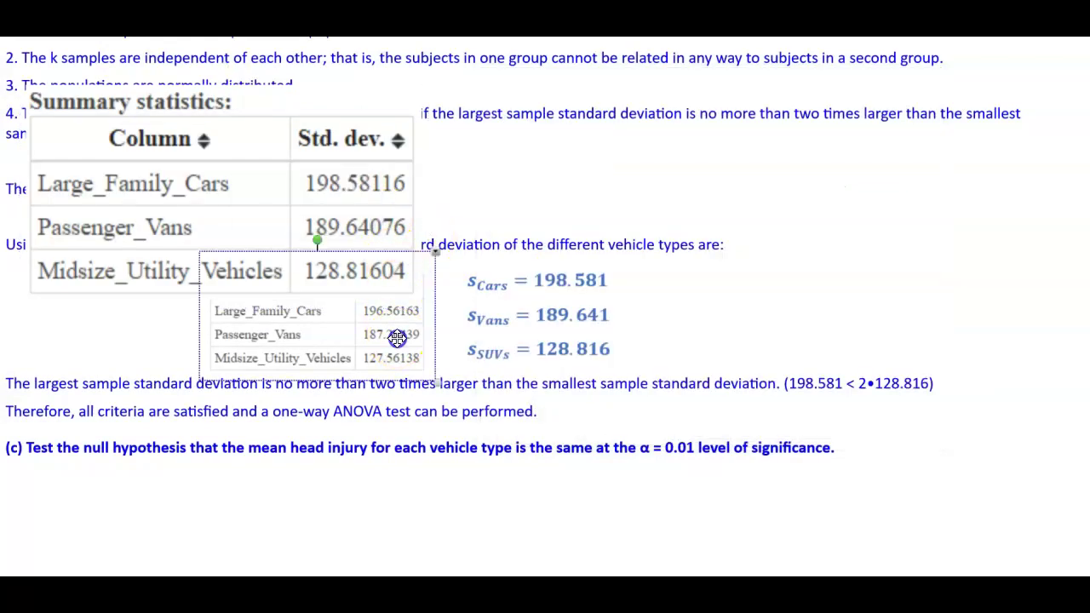
key(Delete)
drag(363, 223, 417, 319)
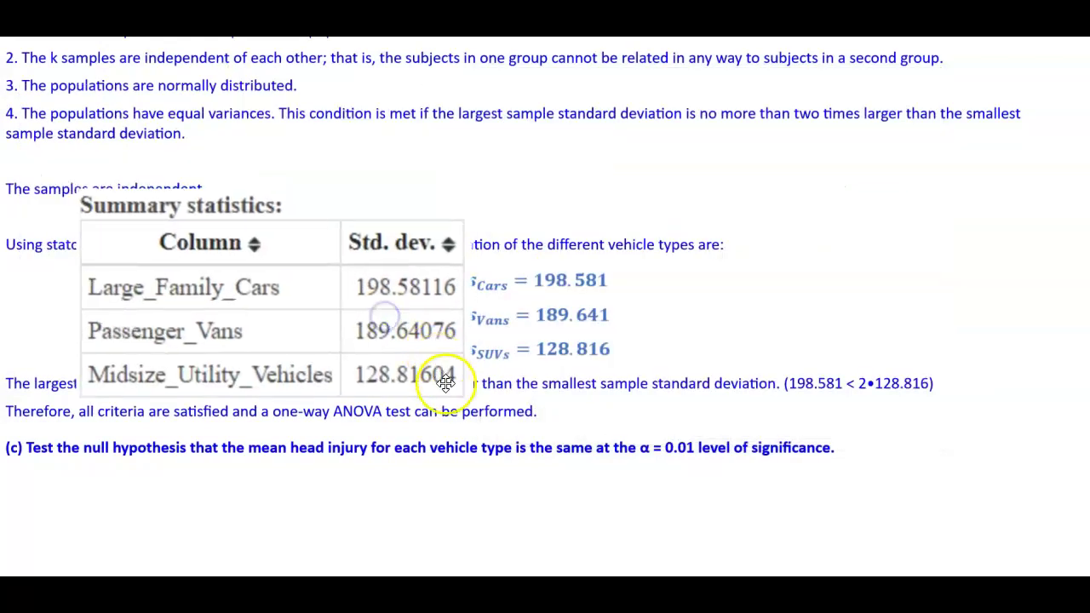
drag(470, 394, 297, 285)
drag(236, 268, 397, 331)
click(130, 284)
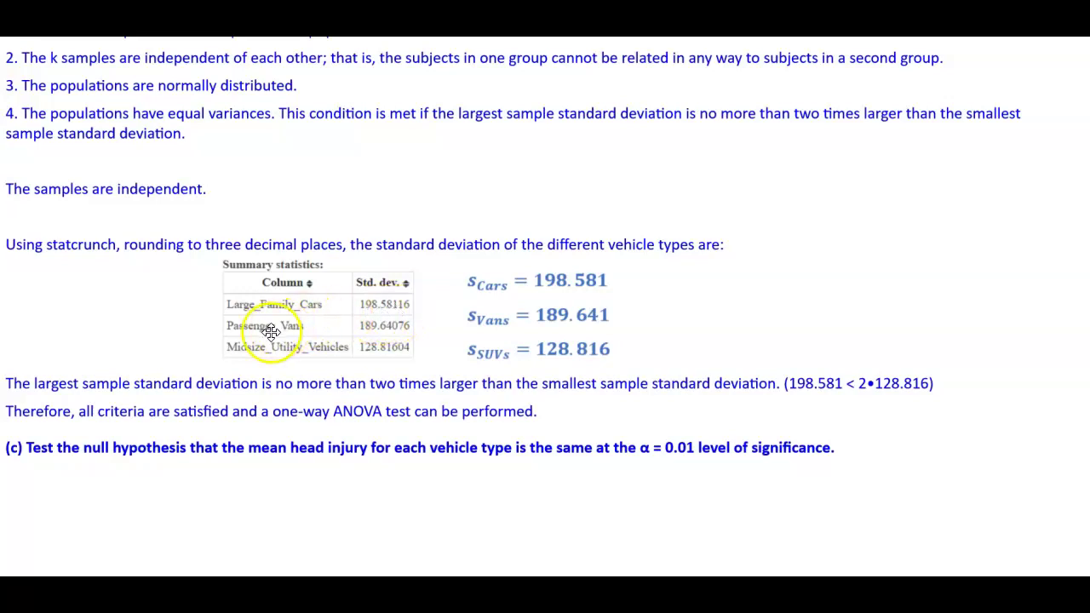
Shift the summary statistics table slightly right, beside the rounded standard deviations.
drag(278, 335, 298, 336)
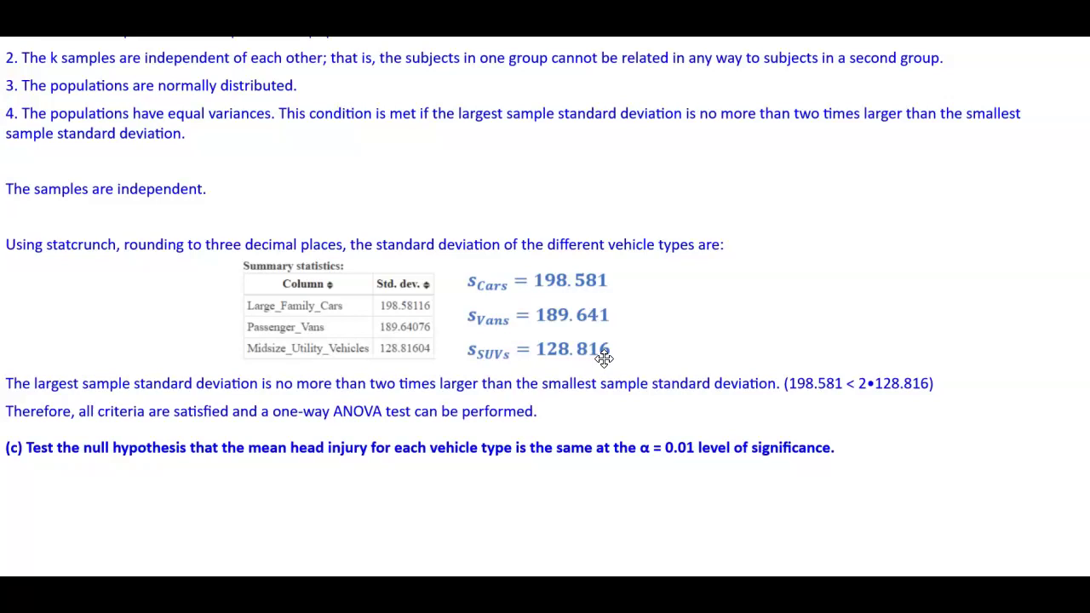
scroll(604, 358, up, 2)
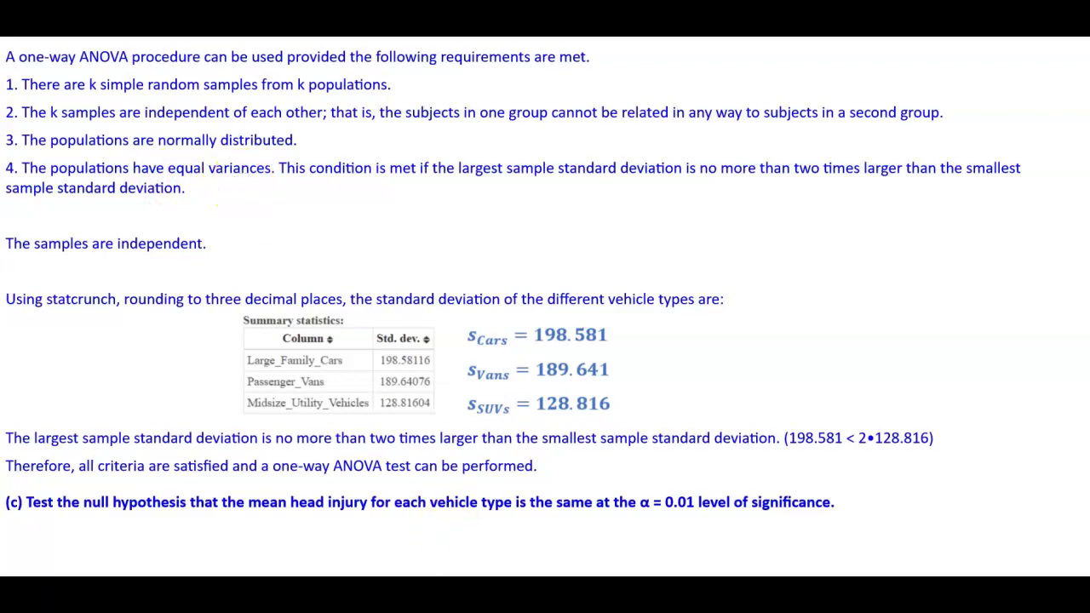
Draw horizontal boxplots of the three vehicle columns, then close them and hide StatCrunch.
click(369, 550)
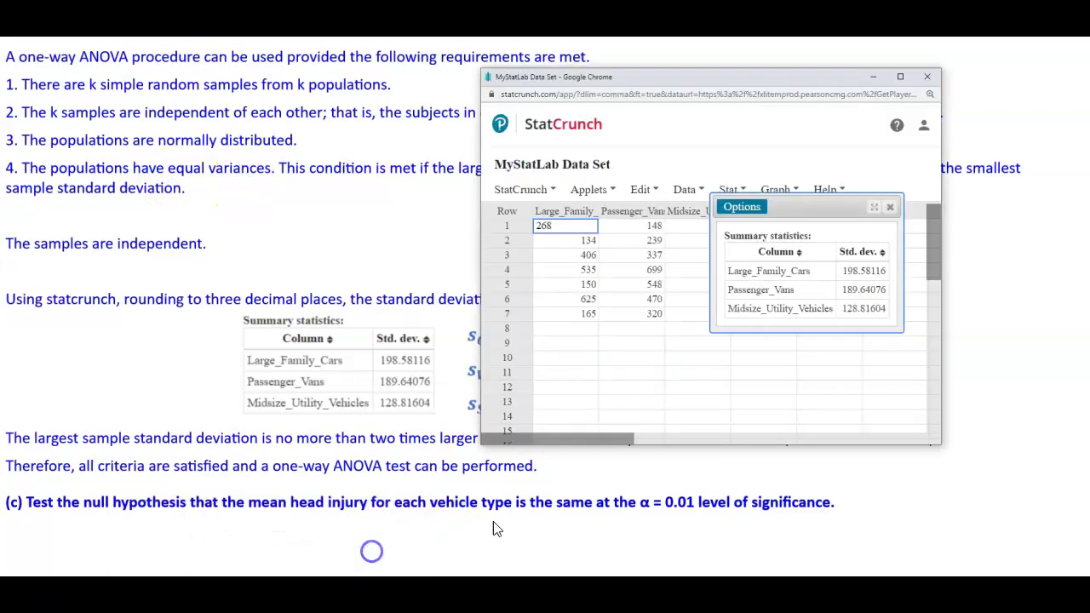
click(890, 208)
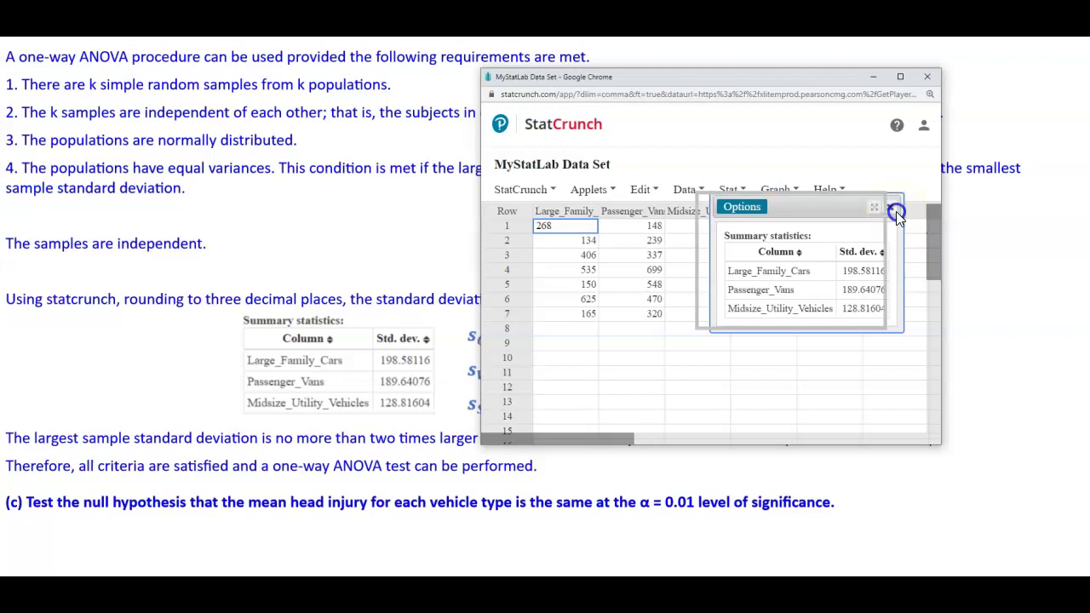
click(776, 190)
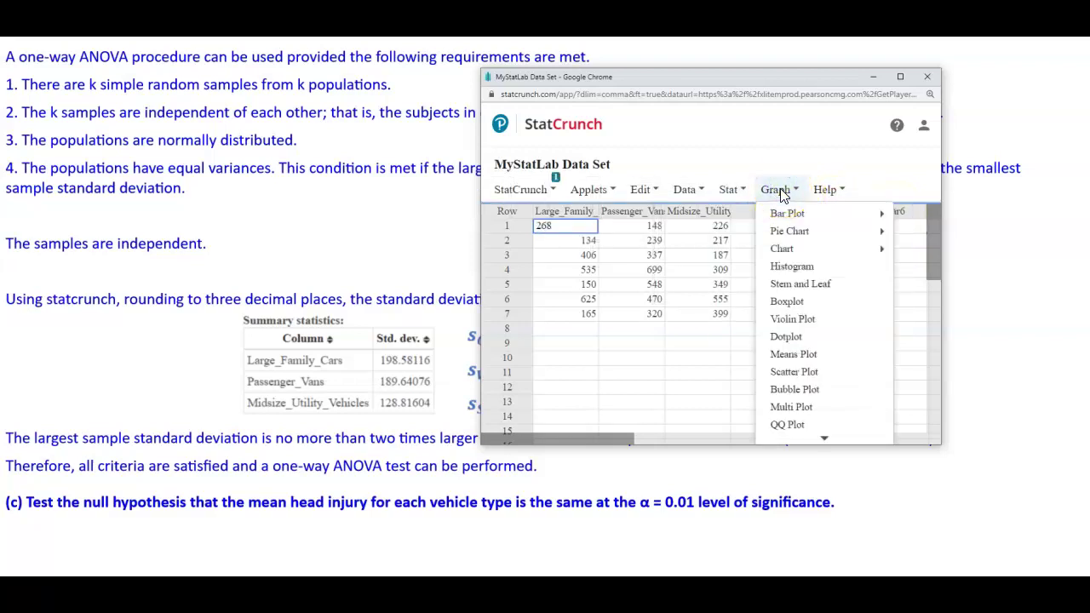
click(786, 301)
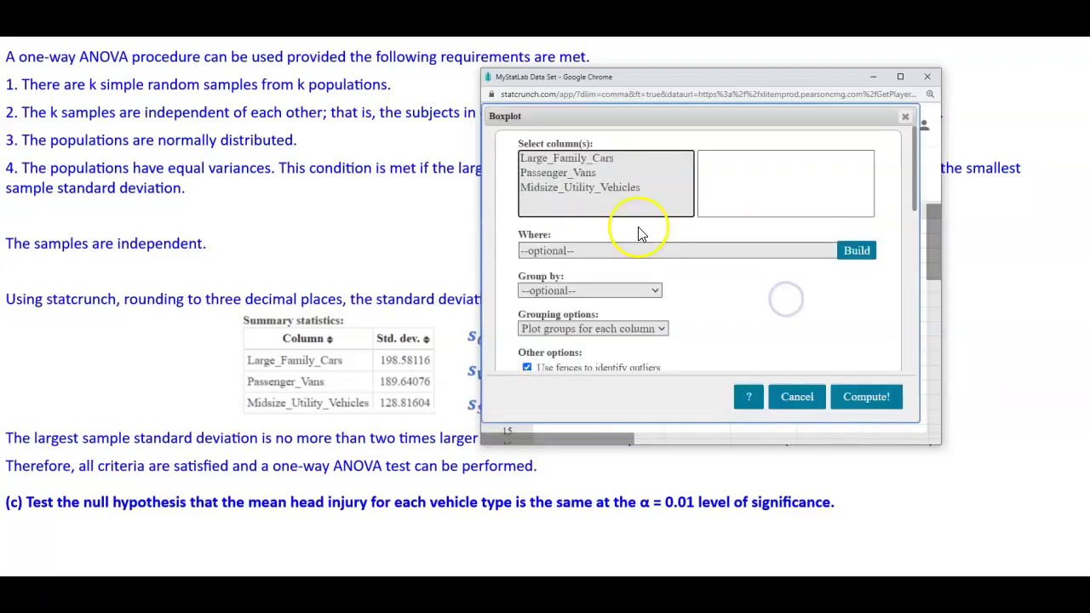
drag(586, 157, 603, 187)
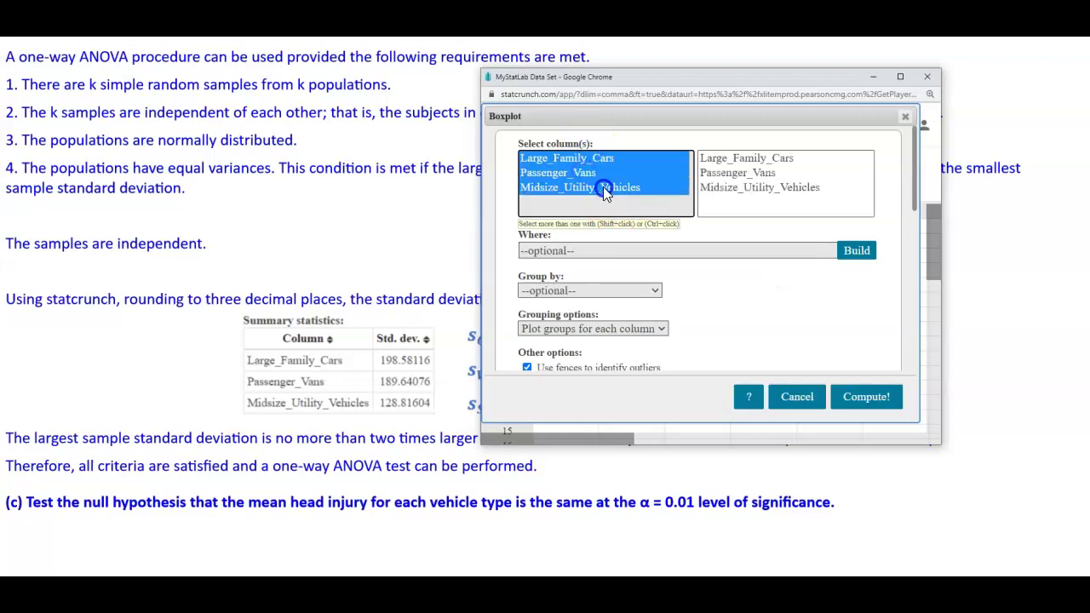
drag(911, 195, 920, 231)
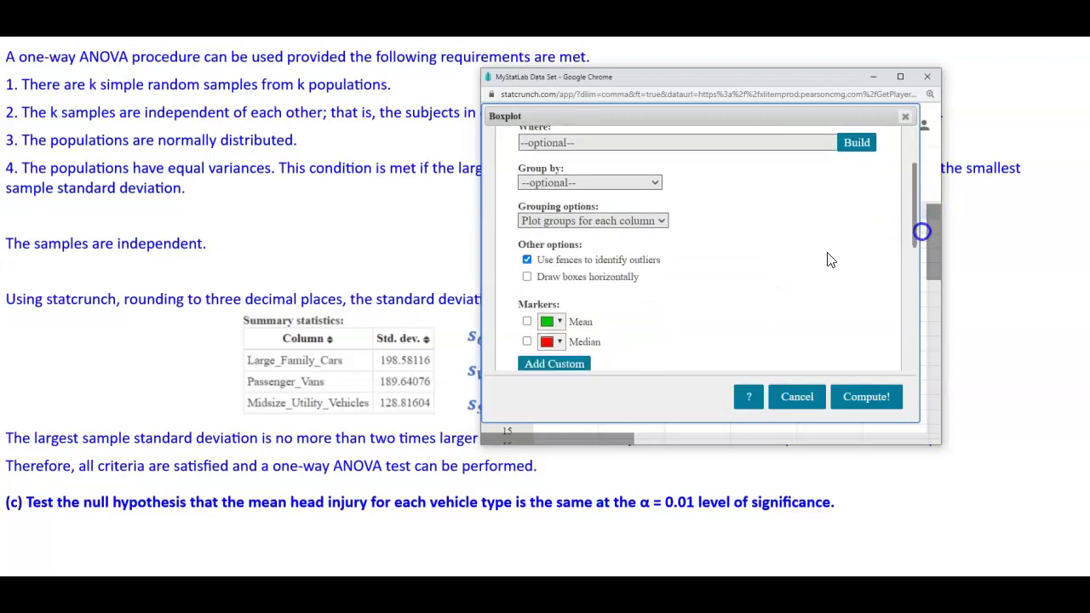
click(528, 277)
click(858, 396)
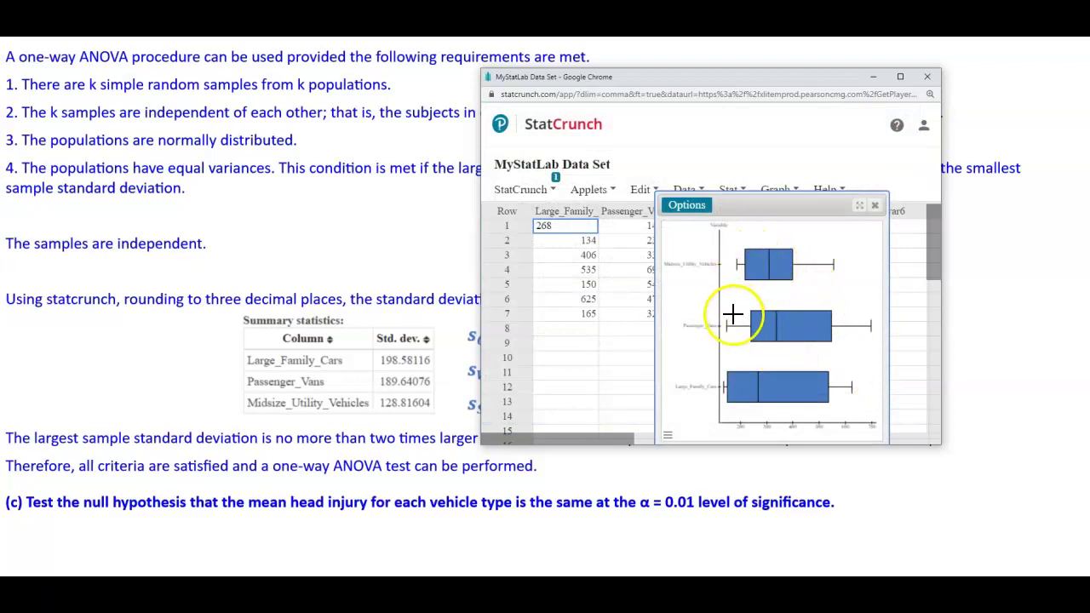
click(876, 207)
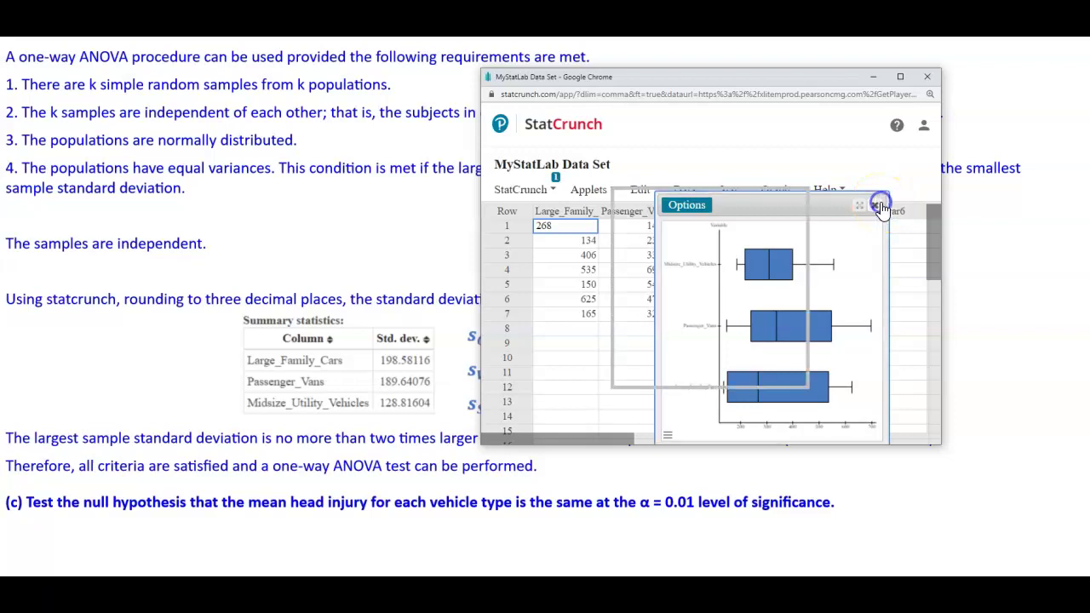
click(884, 80)
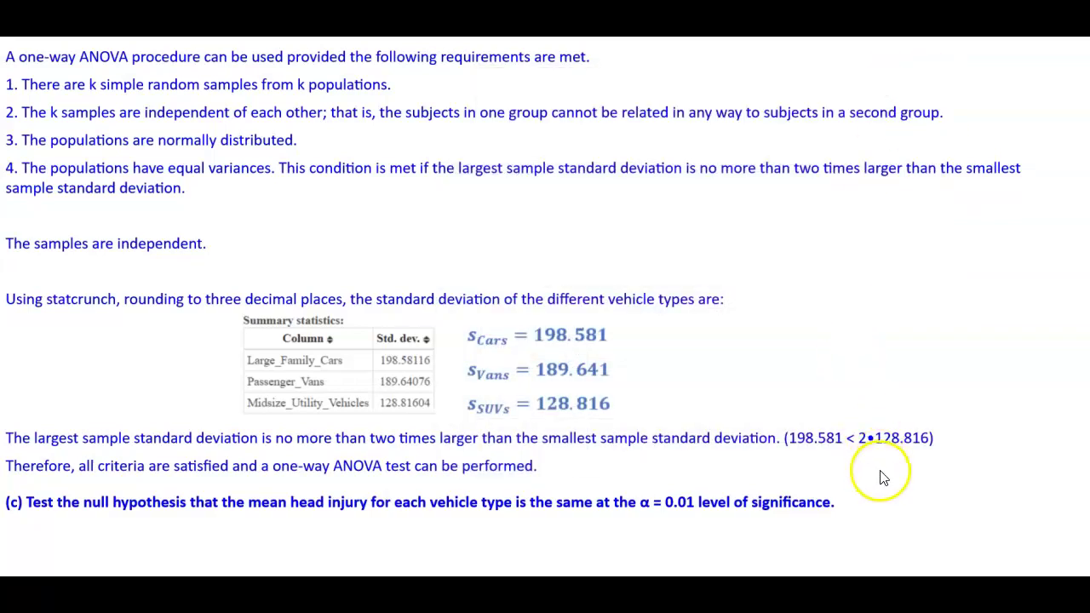
Scroll to part (c) and reveal the Analysis of Variance area beneath it.
scroll(883, 477, down, 7)
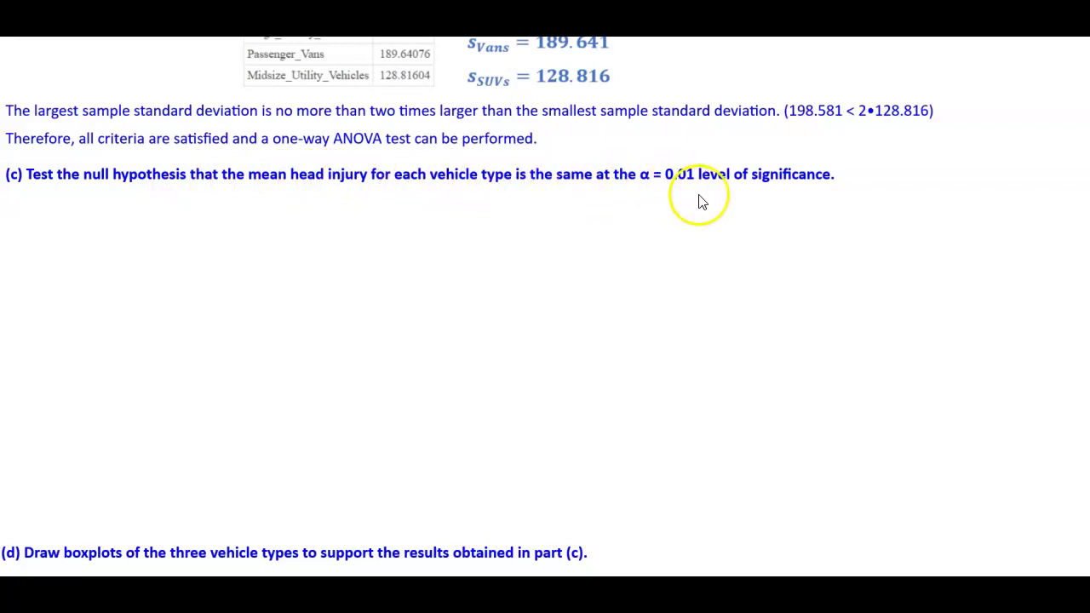
click(298, 247)
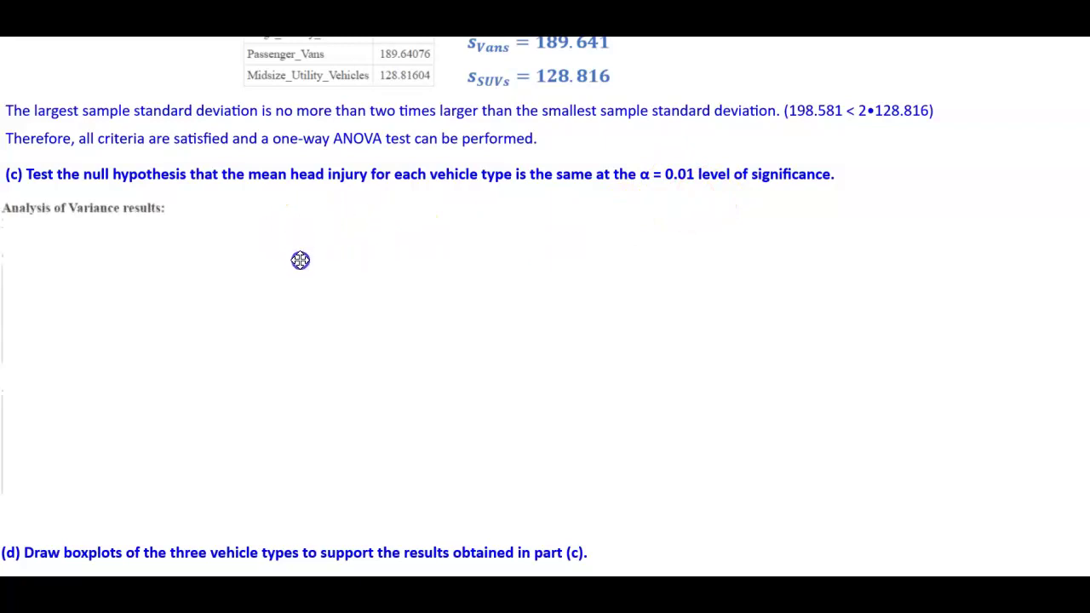
click(296, 231)
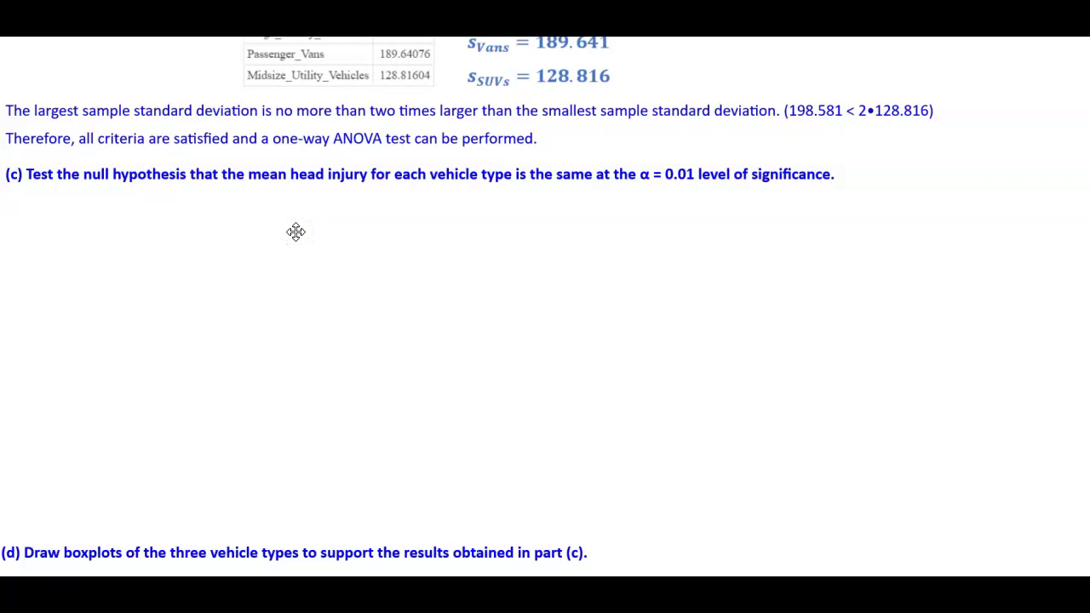
Start a One Way ANOVA from the StatCrunch Stat menu.
mouse_move(267, 595)
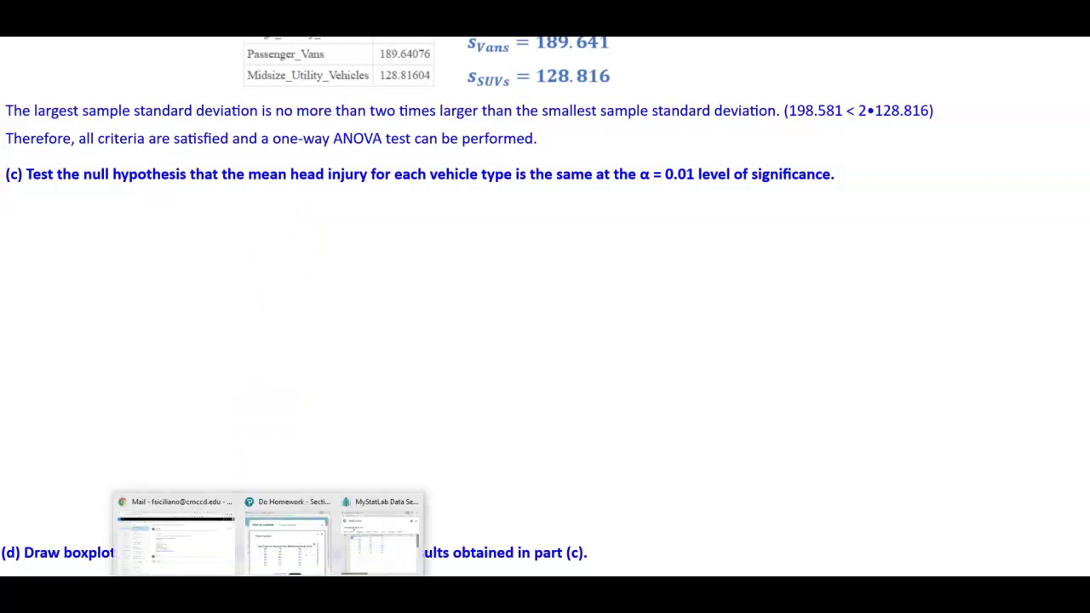
click(378, 558)
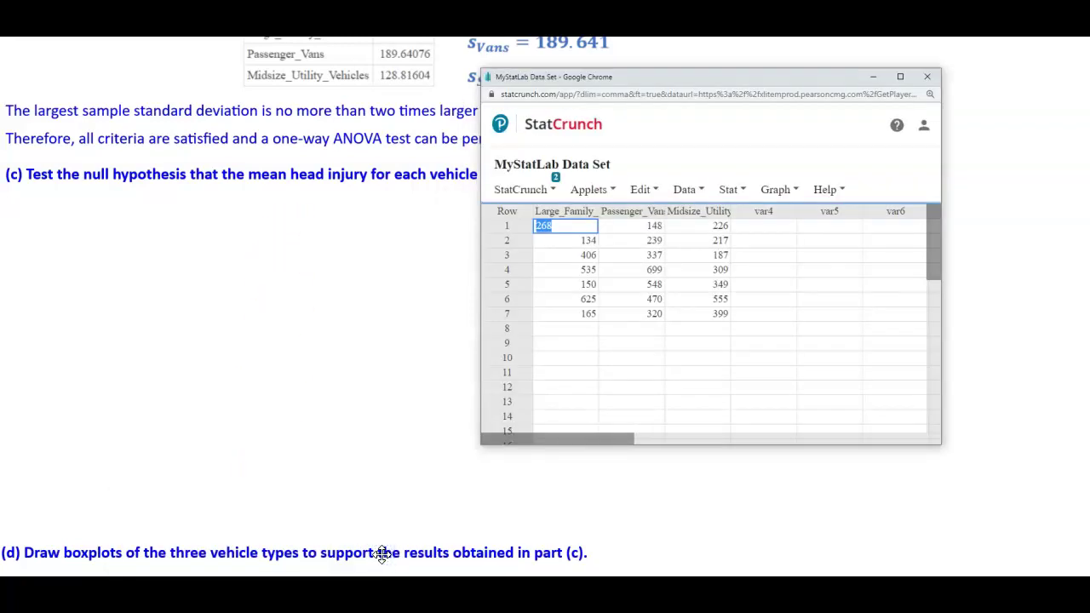
click(734, 194)
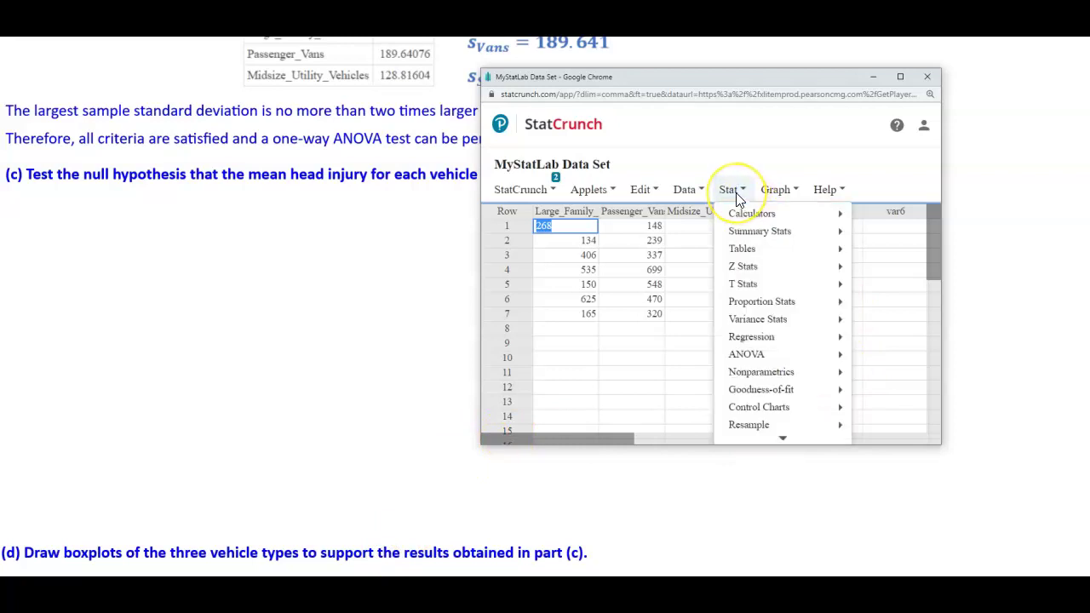
mouse_move(766, 356)
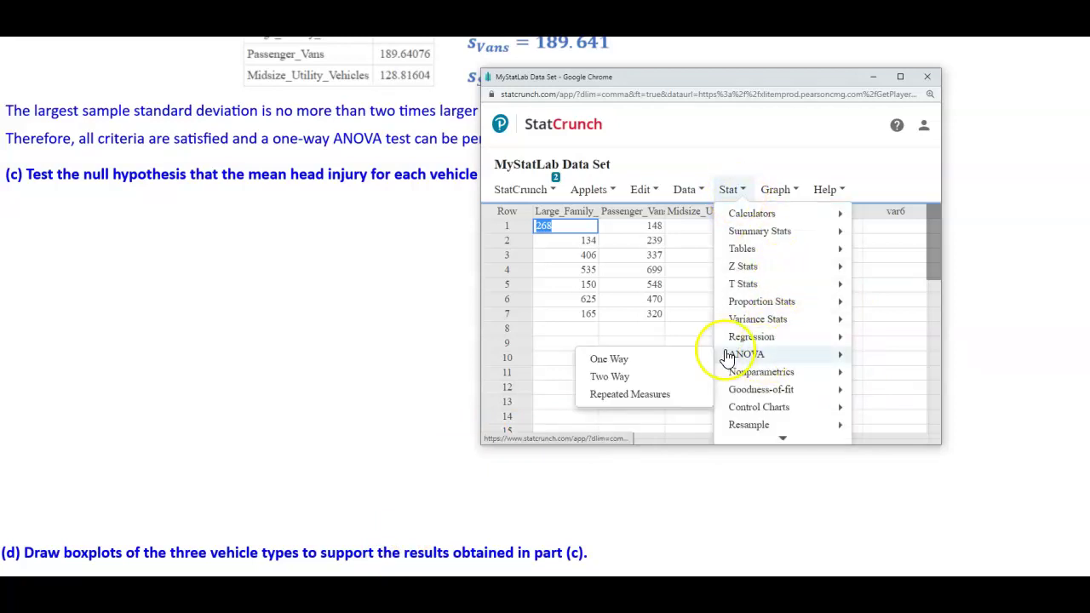
click(664, 362)
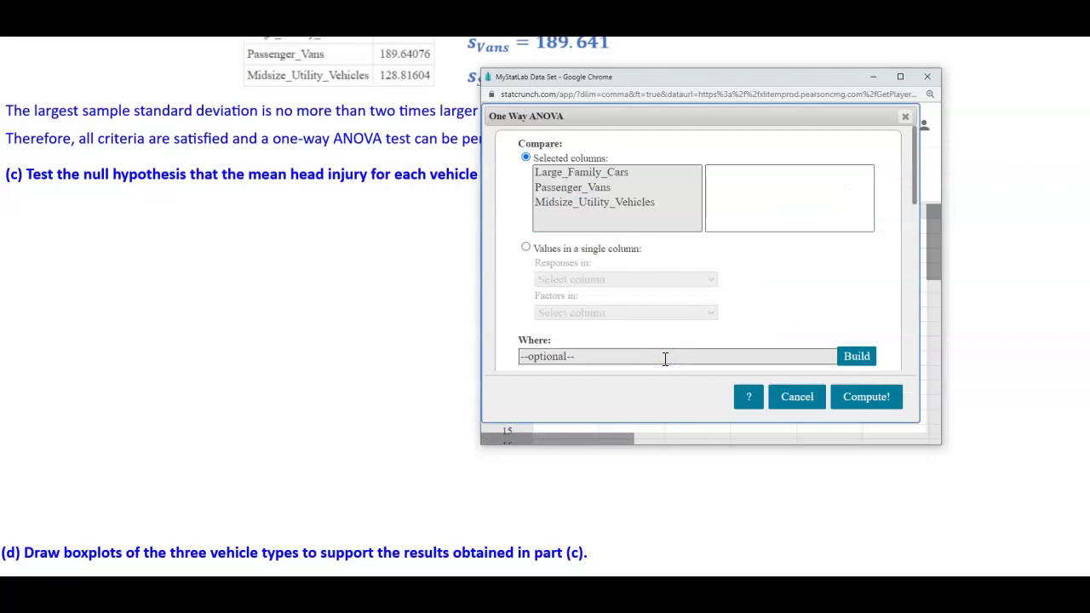
Compare all three vehicle columns and compute: F-Stat 0.38786588, P-value 0.684.
click(594, 174)
ctrl+click(601, 201)
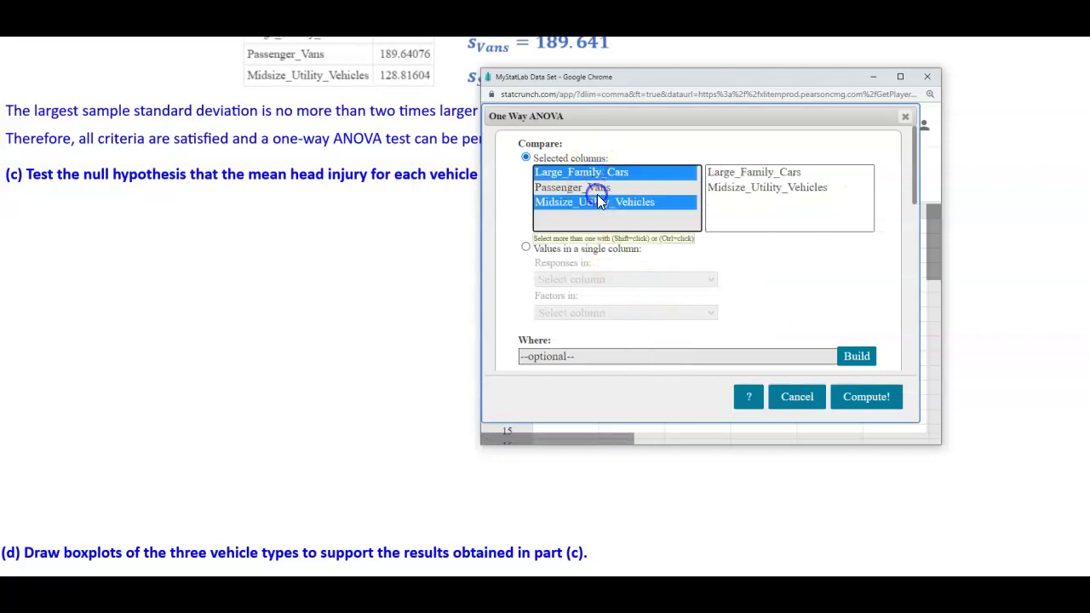
ctrl+click(602, 188)
click(602, 188)
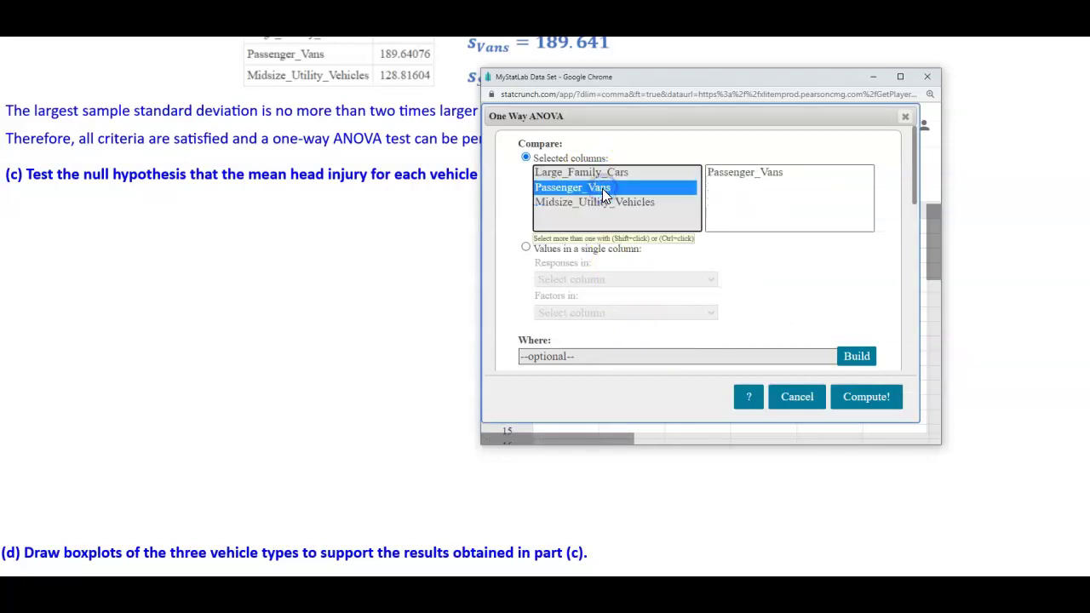
click(605, 174)
ctrl+click(600, 187)
ctrl+click(600, 202)
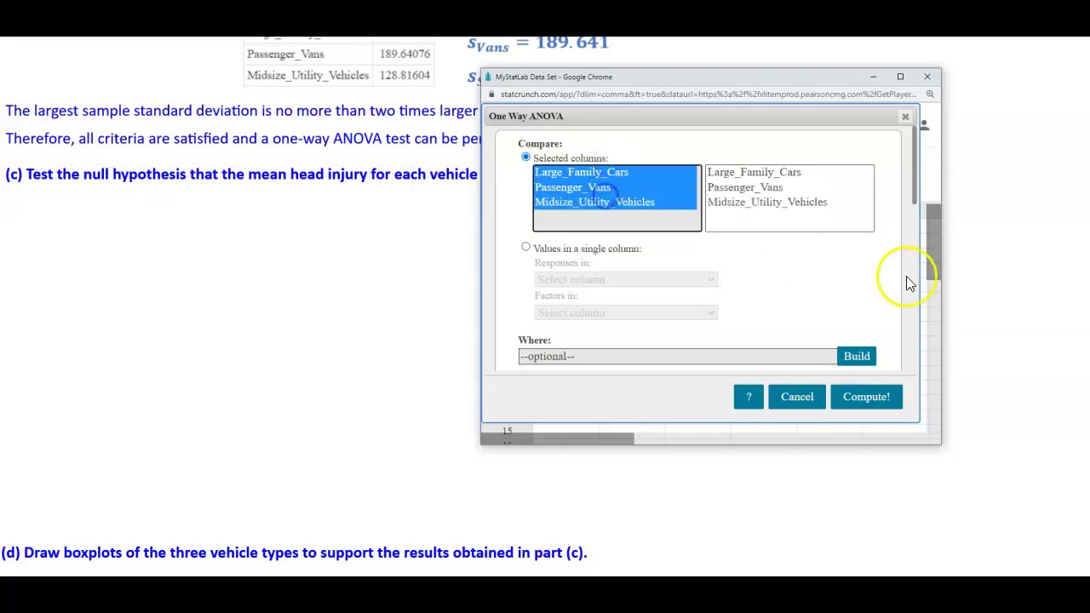
click(906, 201)
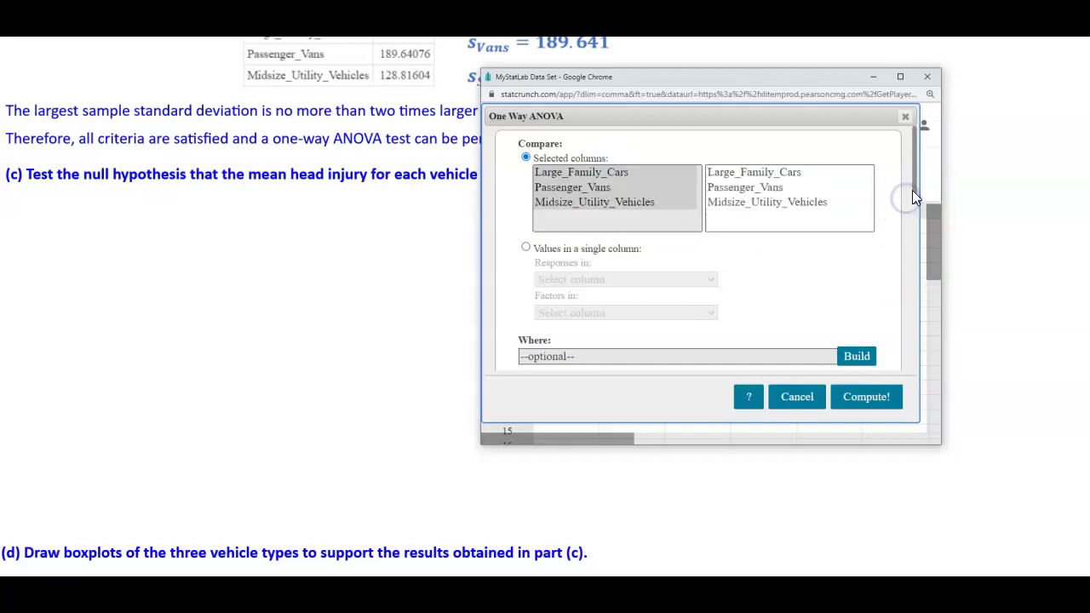
drag(914, 188, 880, 384)
click(876, 395)
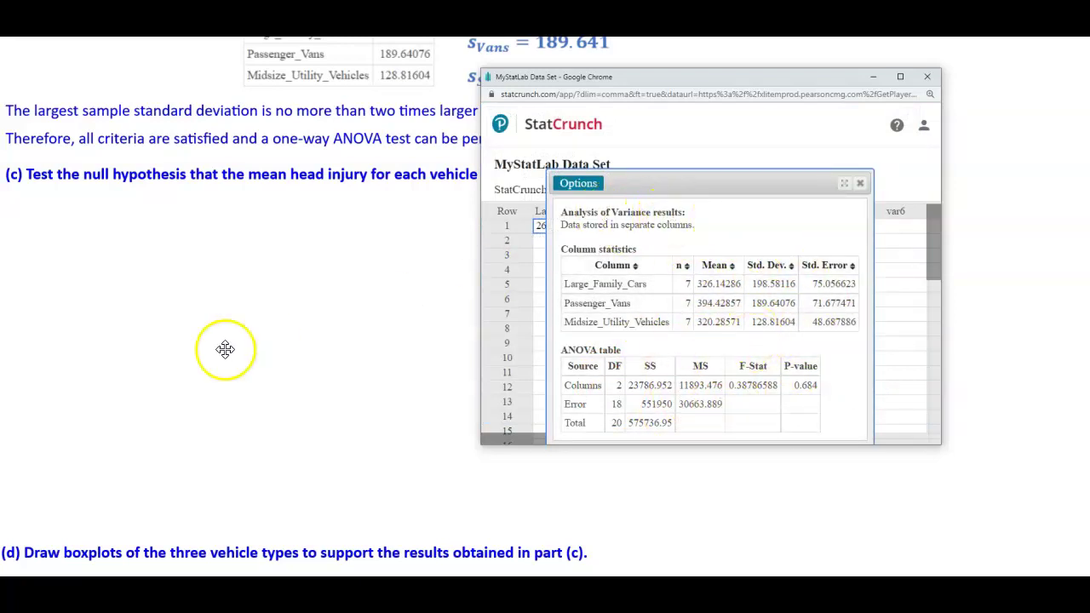
Paste the ANOVA results into the blank space under part (c).
click(199, 357)
key(ctrl+v)
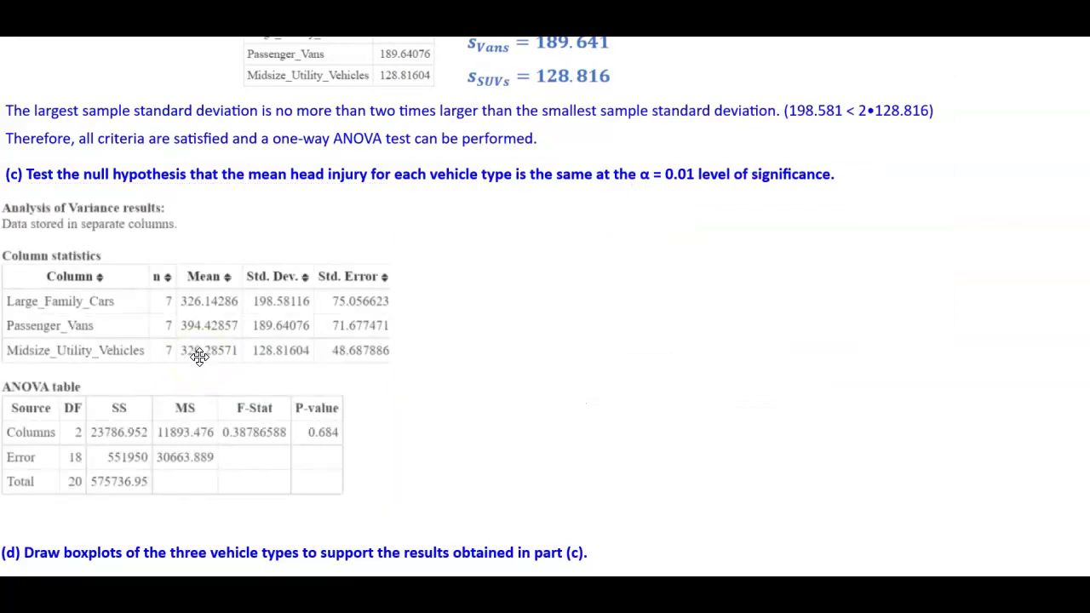
click(148, 368)
Reveal step 1 with F0 = 0.388 and switch the pen to Highlighter.
click(574, 269)
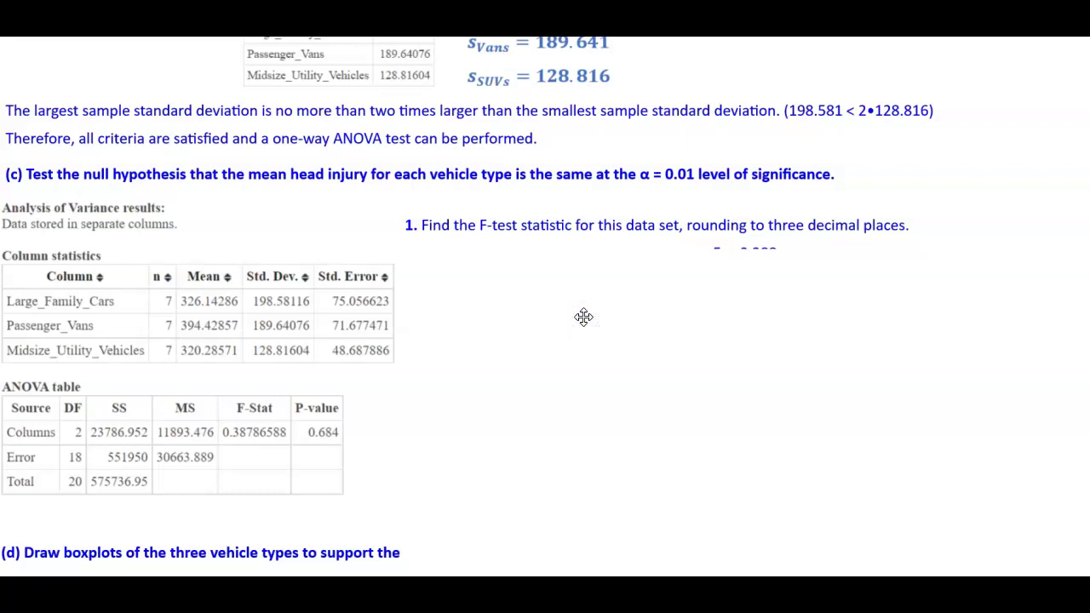
right_click(236, 40)
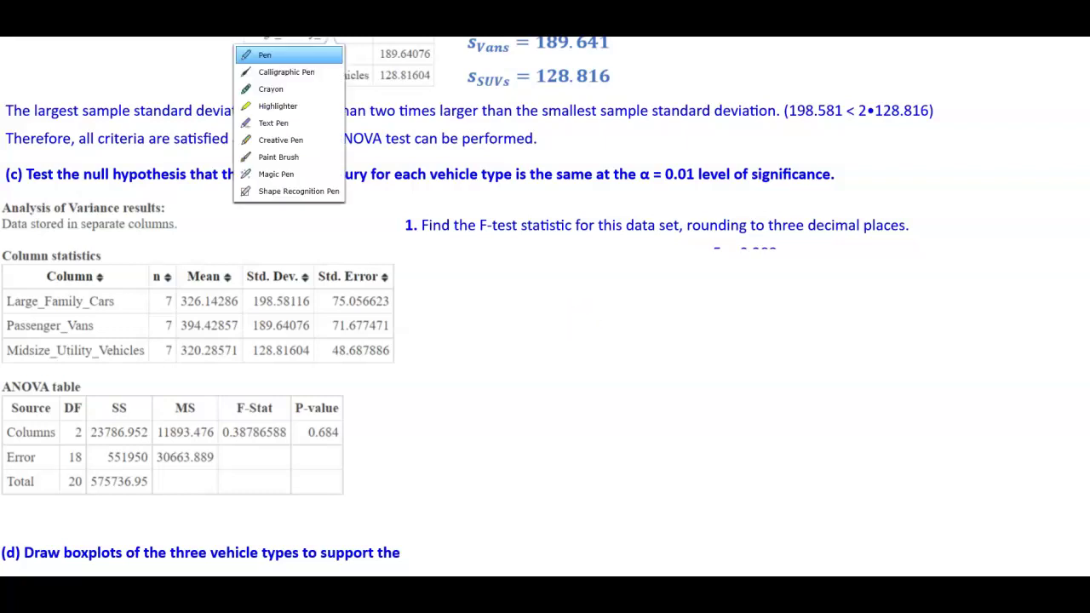
click(281, 106)
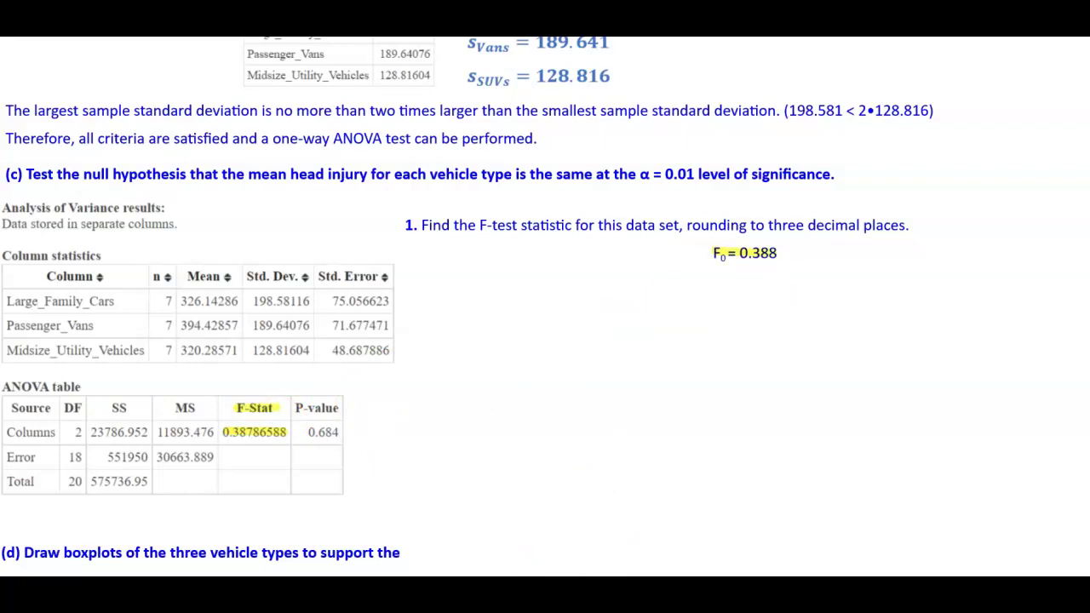
Reveal step 2's P-value question and its answer, P-value = 0.6840.
click(608, 371)
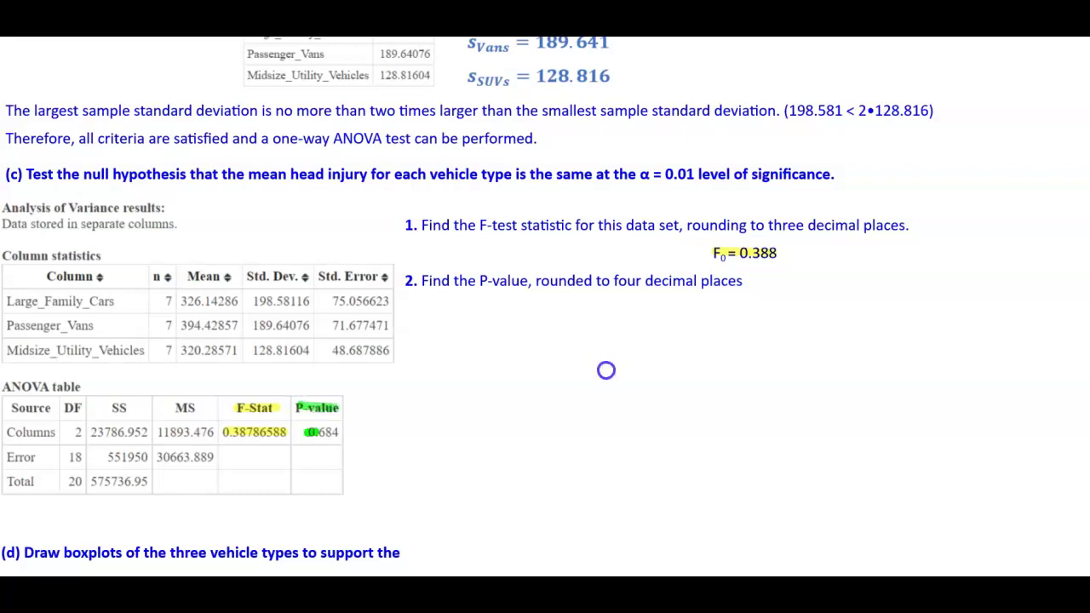
click(713, 408)
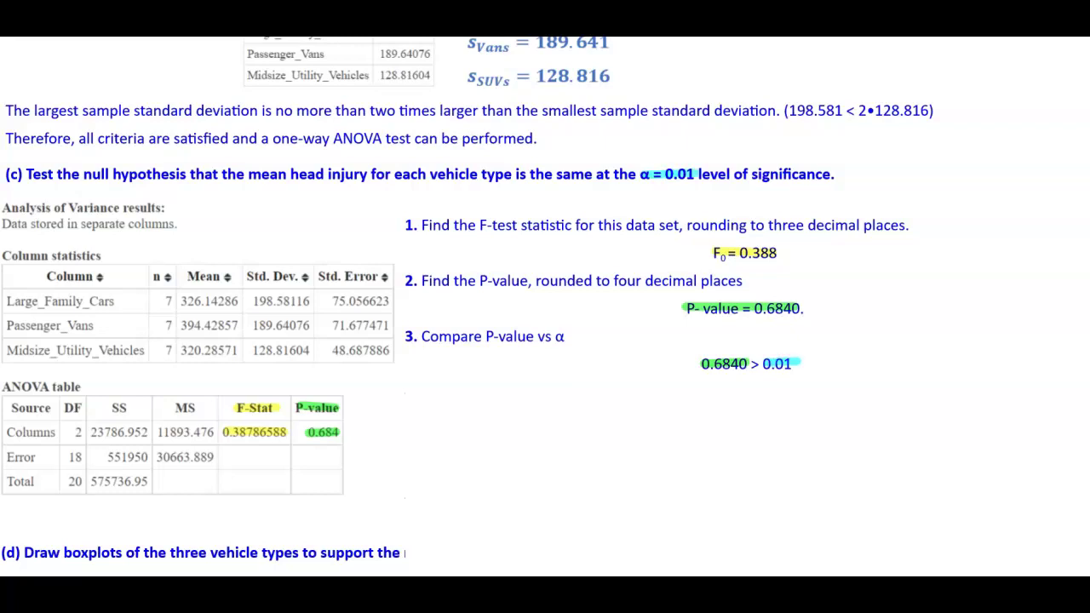
Reveal step 4's decision rule and the conclusion: do not reject H0 at the 0.01 level.
scroll(743, 383, down, 1)
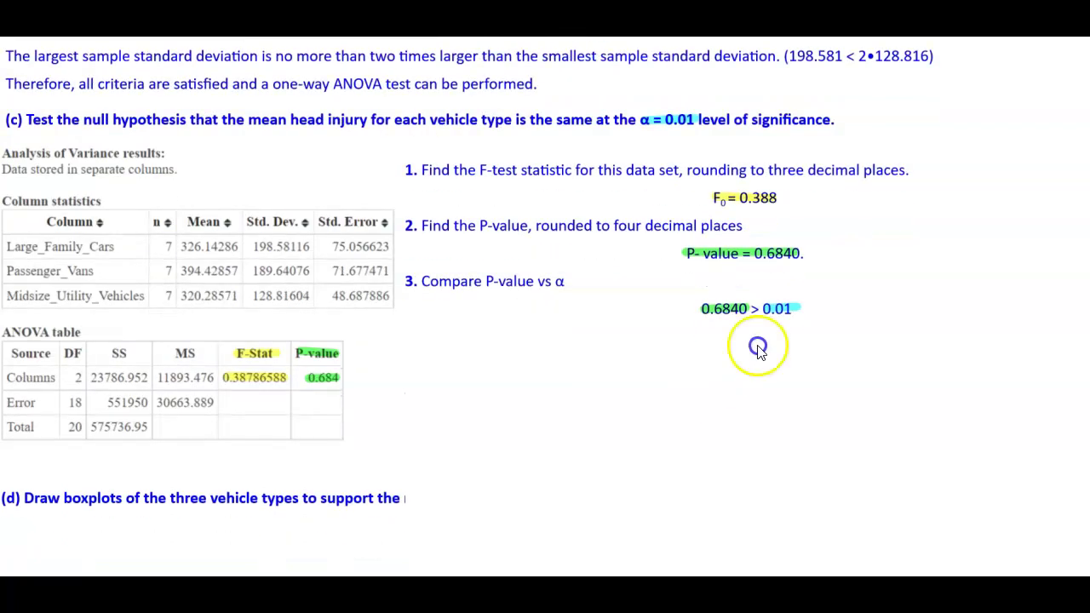
click(618, 385)
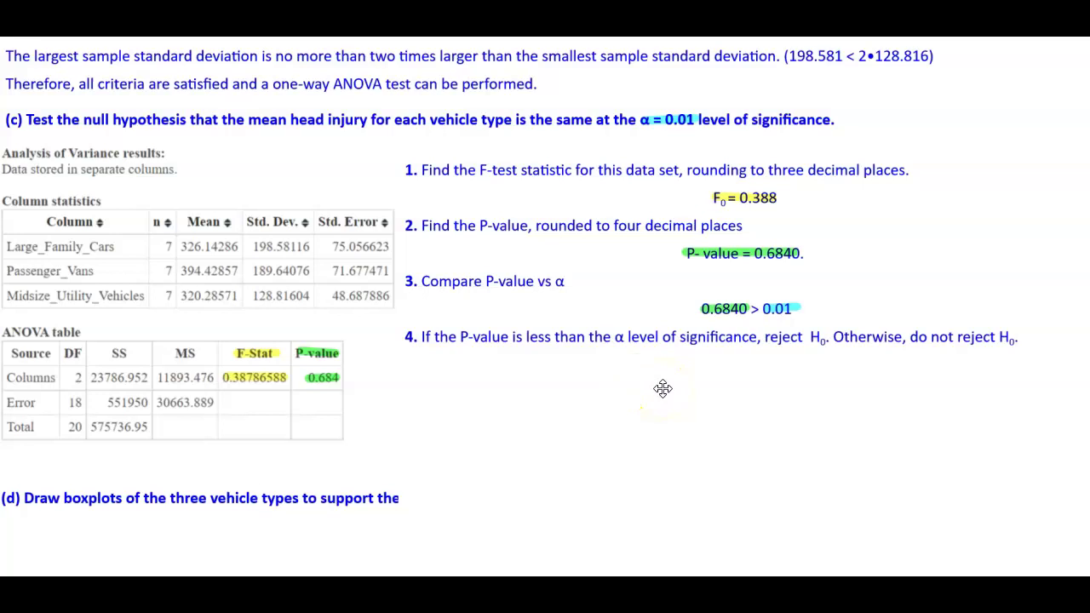
scroll(662, 388, down, 1)
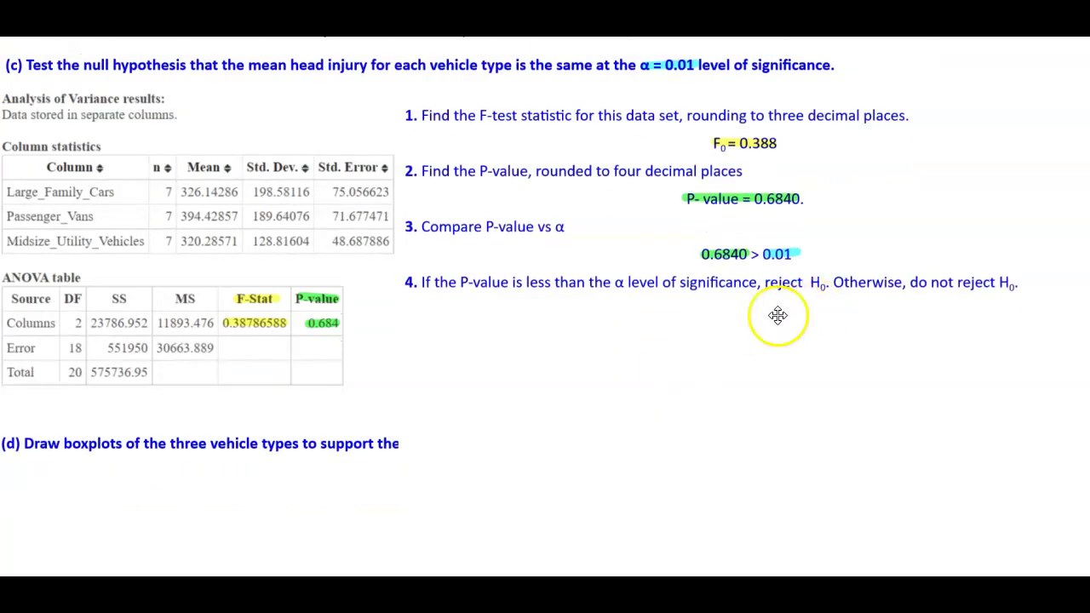
click(652, 341)
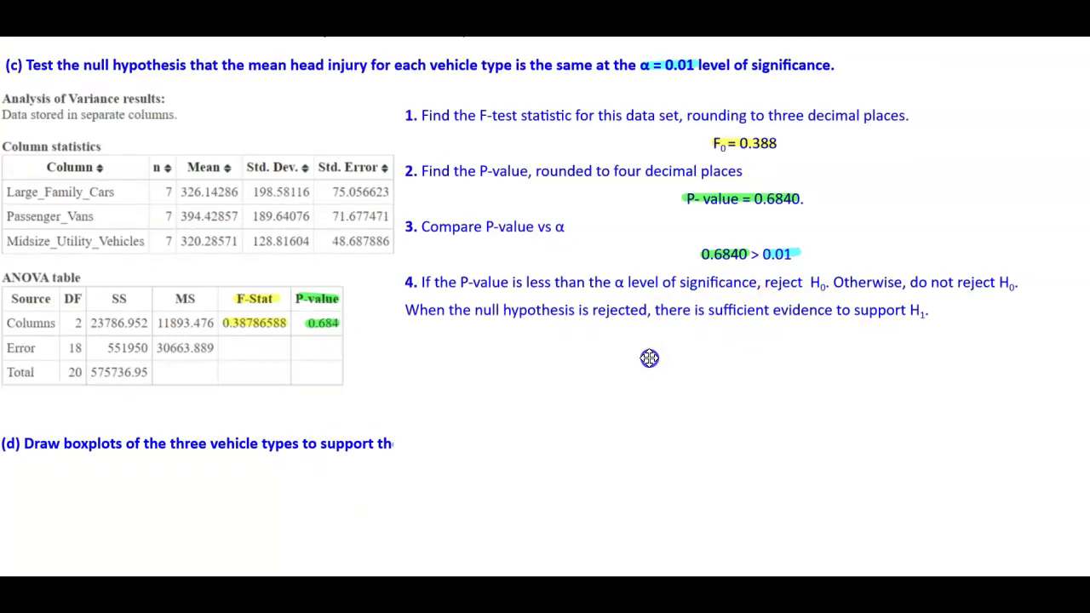
click(648, 369)
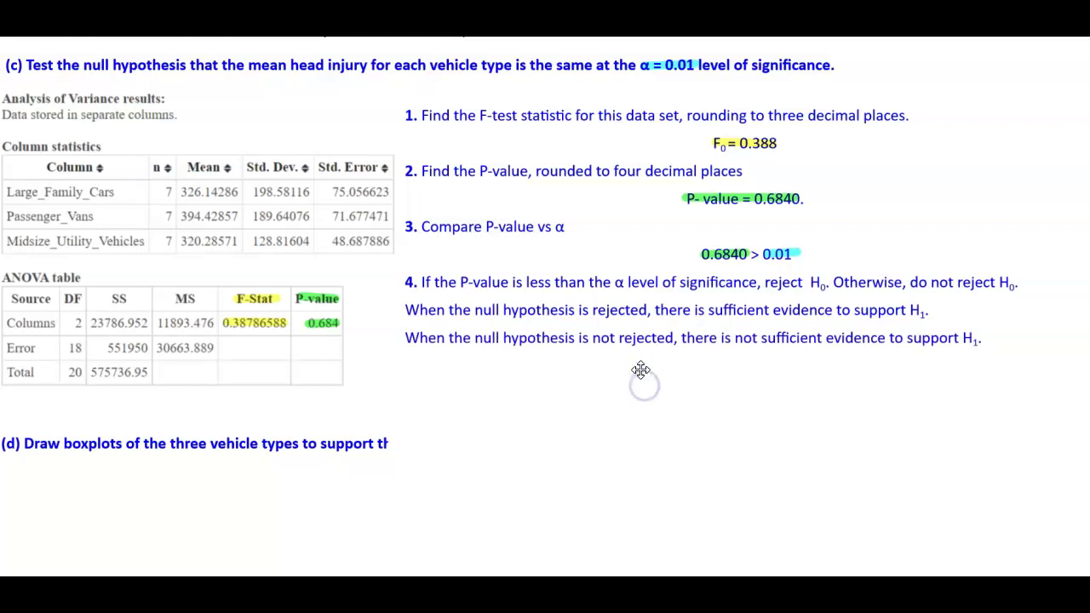
click(640, 370)
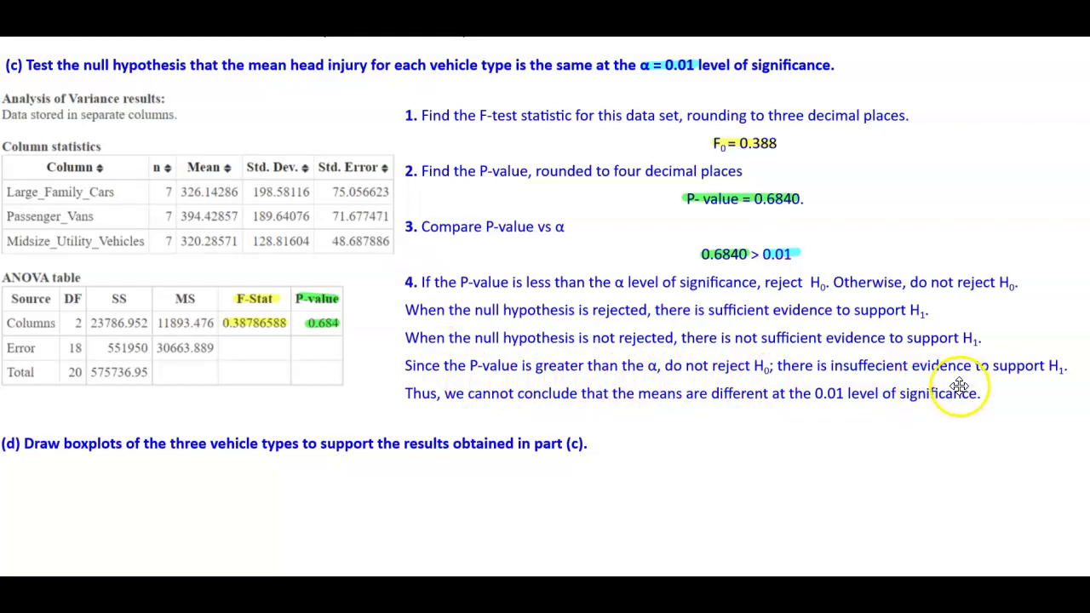
scroll(960, 390, down, 1)
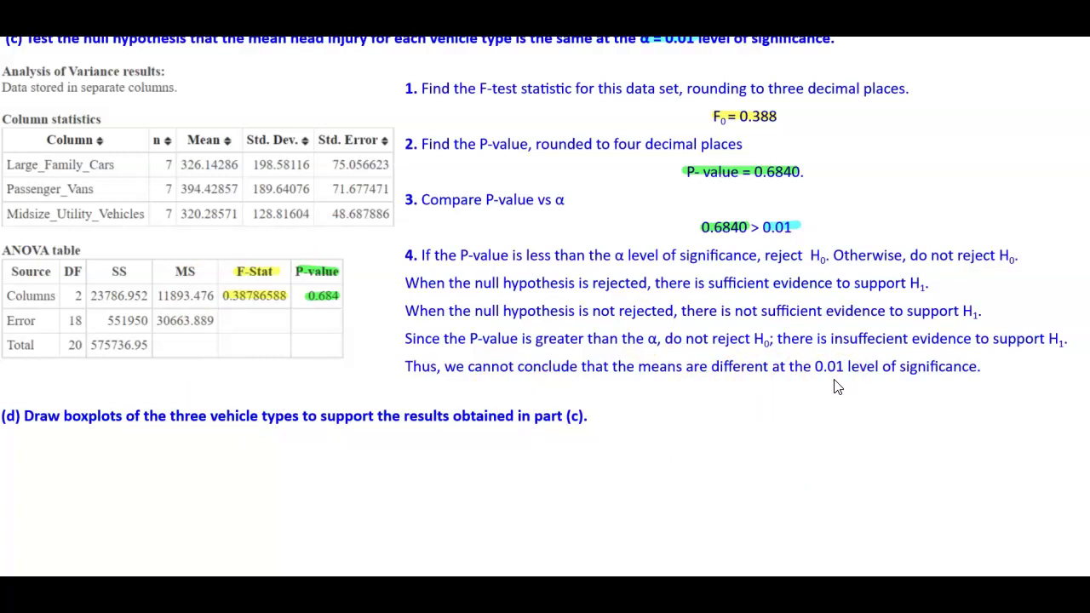
scroll(837, 388, down, 5)
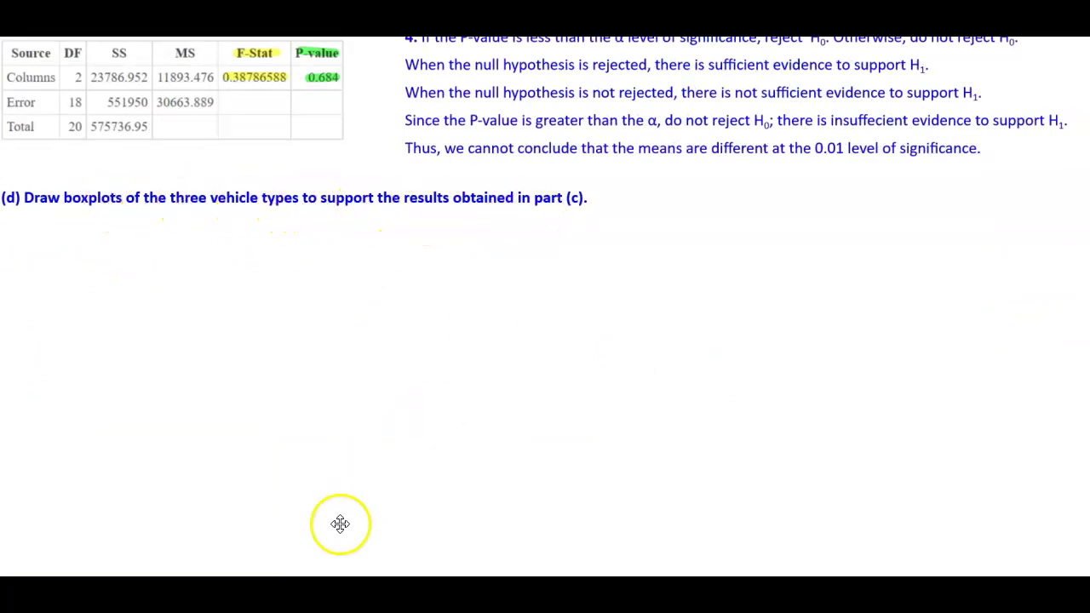
In StatCrunch, close the ANOVA results and plot horizontal boxplots of the three vehicle columns.
click(379, 552)
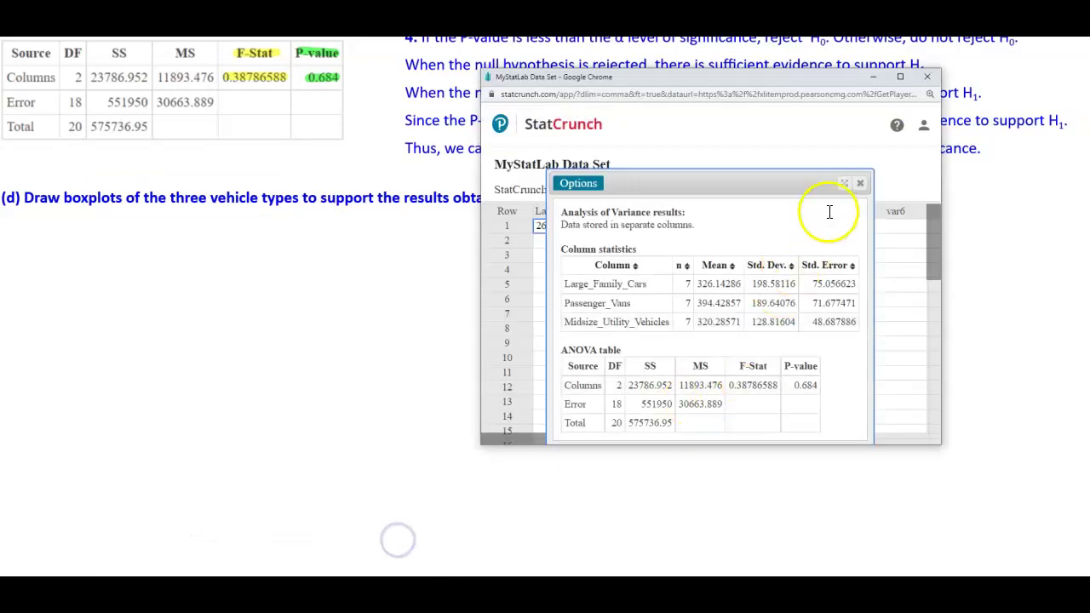
click(859, 185)
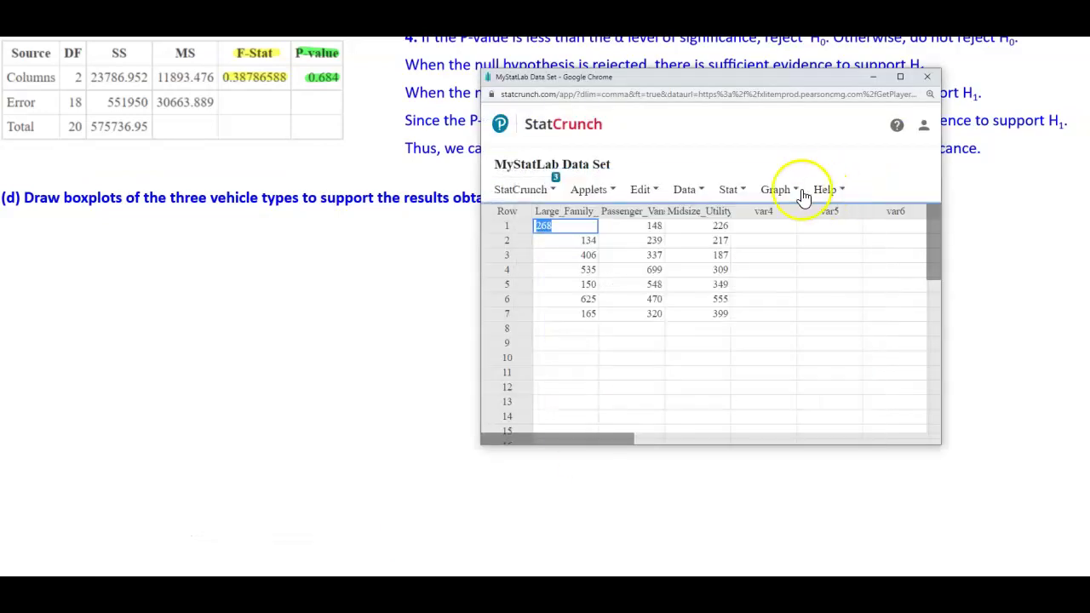
click(796, 193)
click(792, 302)
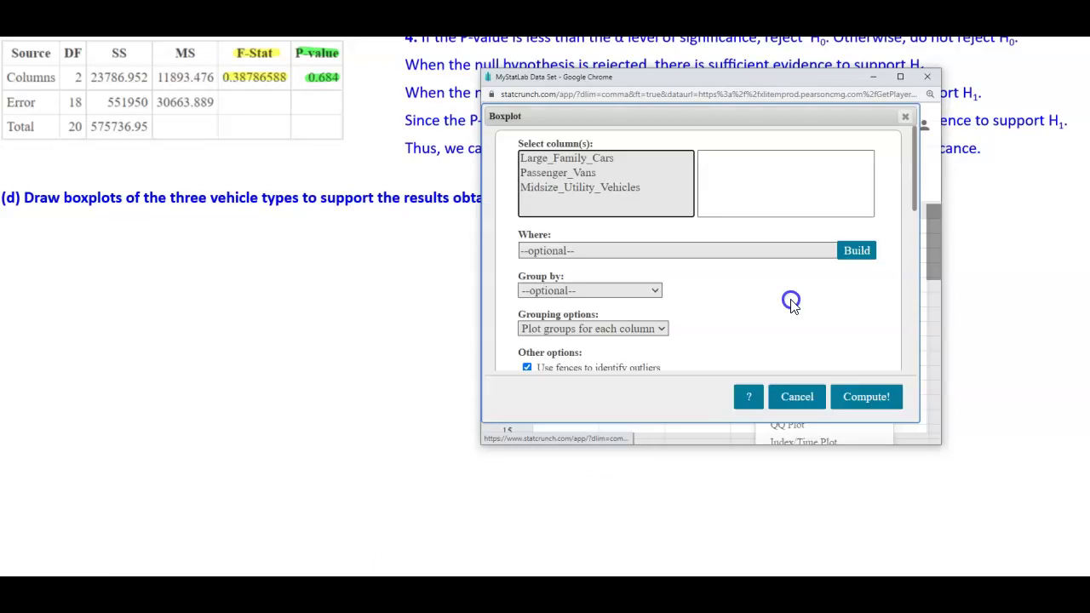
drag(606, 159, 606, 187)
drag(912, 177, 912, 243)
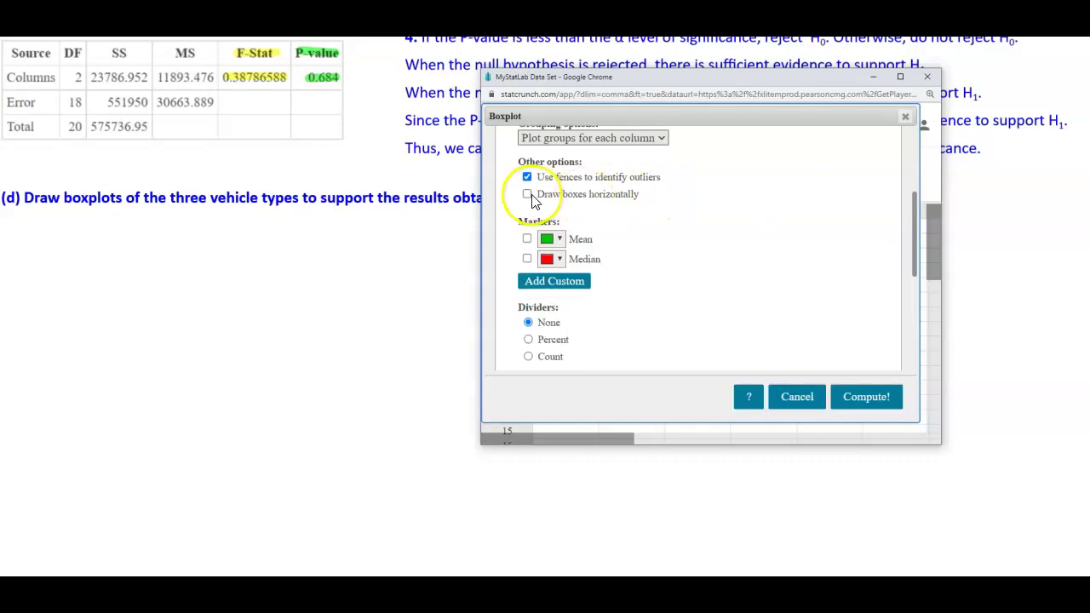
click(528, 194)
click(884, 394)
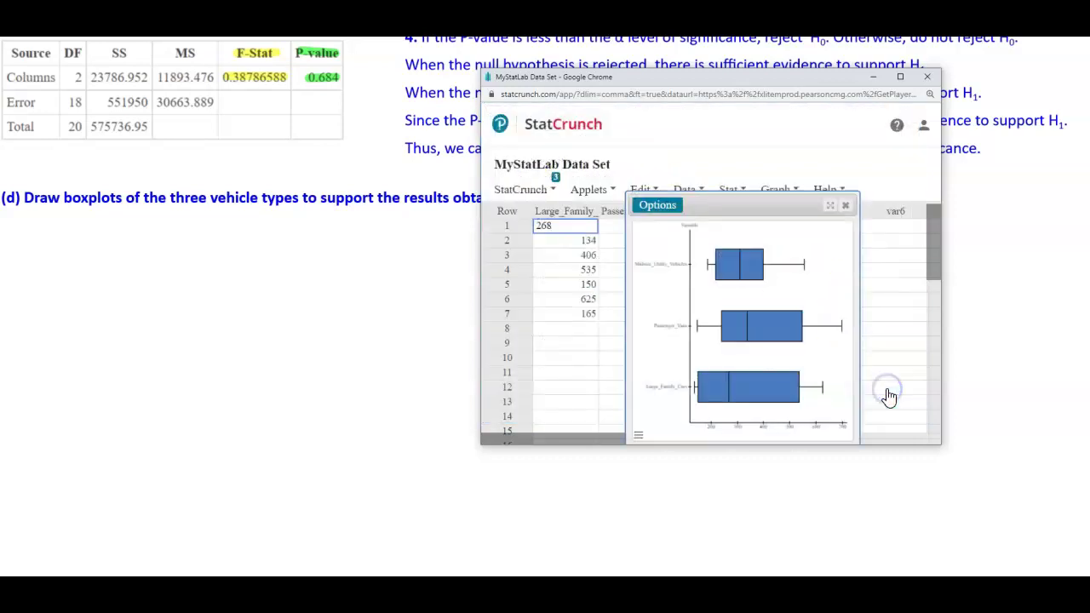